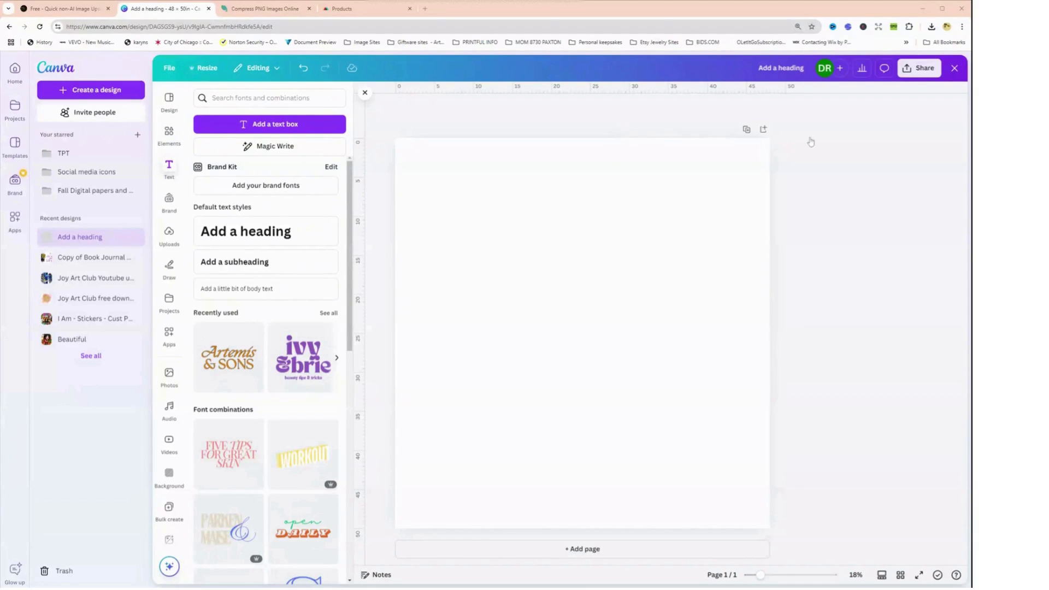
Create a custom-size design 32 in wide by 40 in tall, replacing the default 48 width
{"action": "left_click", "coordinate": [79, 94]}
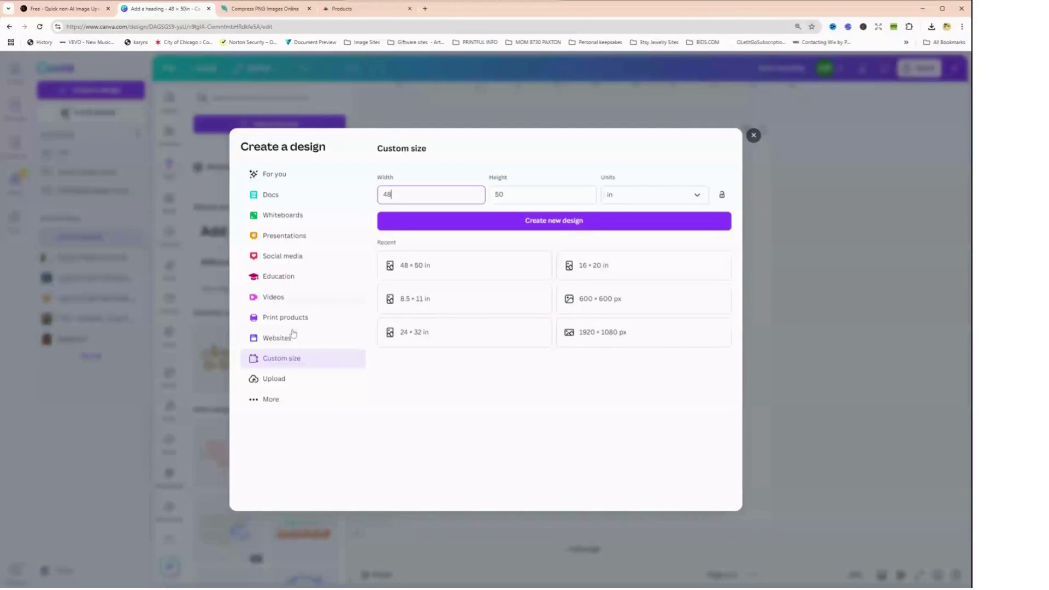
{"action": "left_click", "coordinate": [283, 364]}
{"action": "left_click", "coordinate": [453, 197]}
{"action": "left_click", "coordinate": [436, 195]}
{"action": "type", "text": "32"}
{"action": "key", "text": "Tab"}
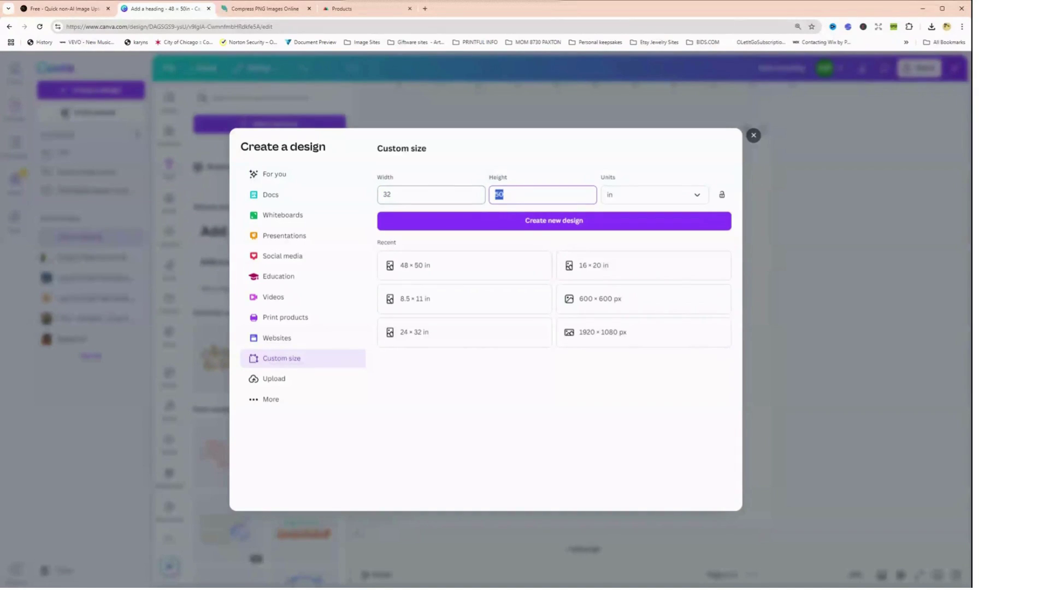
{"action": "type", "text": "40"}
{"action": "left_click", "coordinate": [546, 226]}
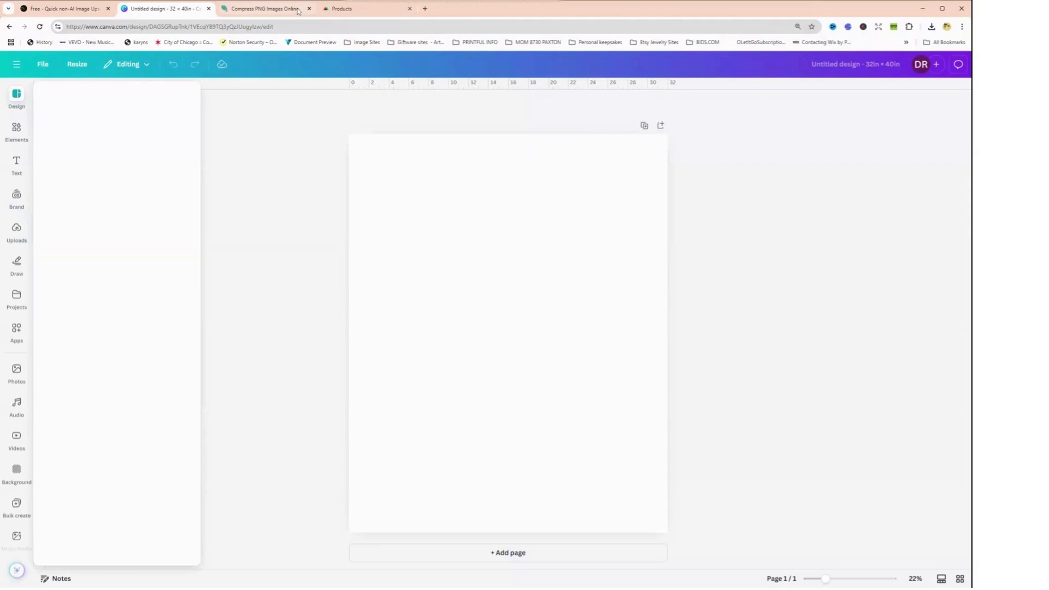
Go to joyartclub.online and open the Sista Printed Cow product from the store grid
{"action": "left_click", "coordinate": [259, 9]}
{"action": "left_click", "coordinate": [265, 26]}
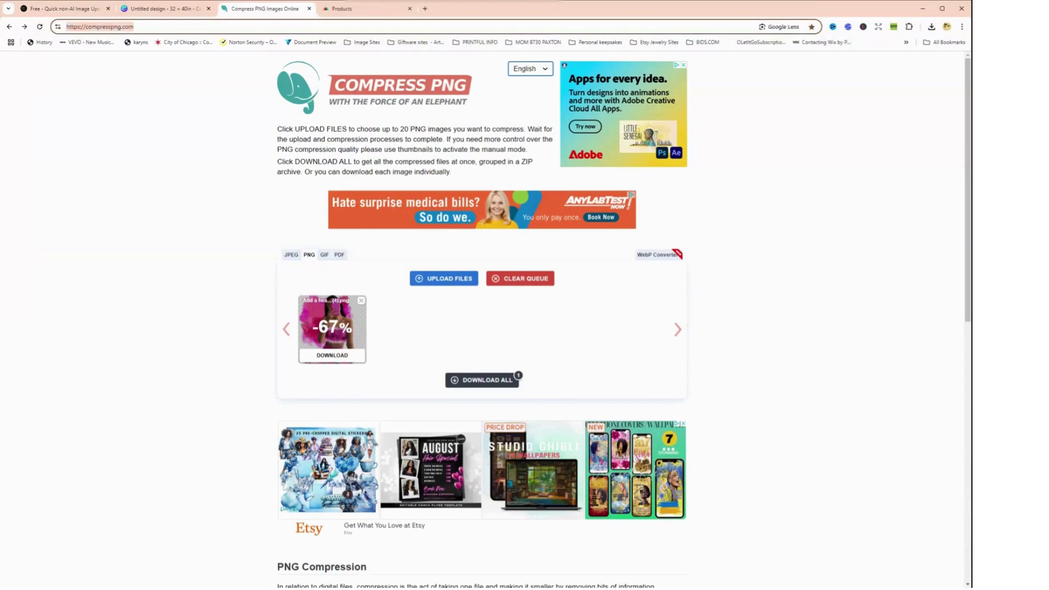
{"action": "type", "text": "joy"}
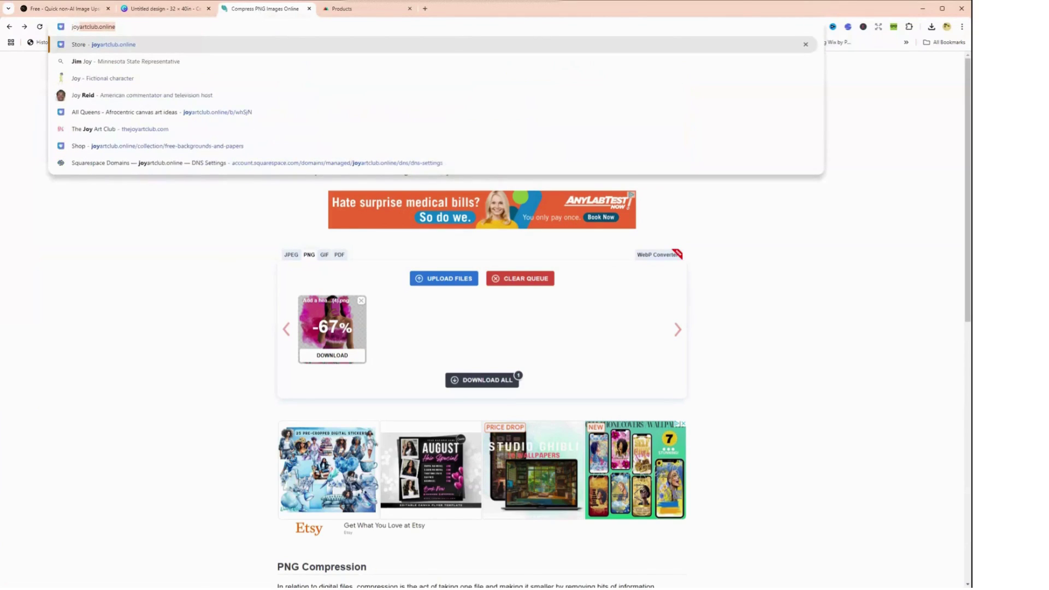
{"action": "key", "text": "Return"}
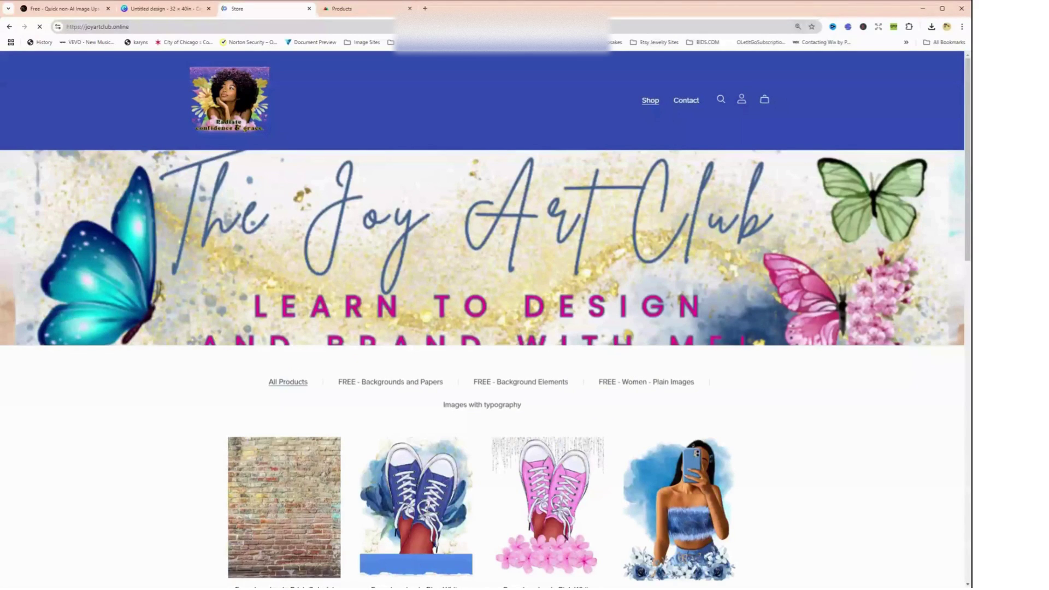
{"action": "scroll", "coordinate": [576, 355], "scroll_direction": "down", "scroll_amount": 3}
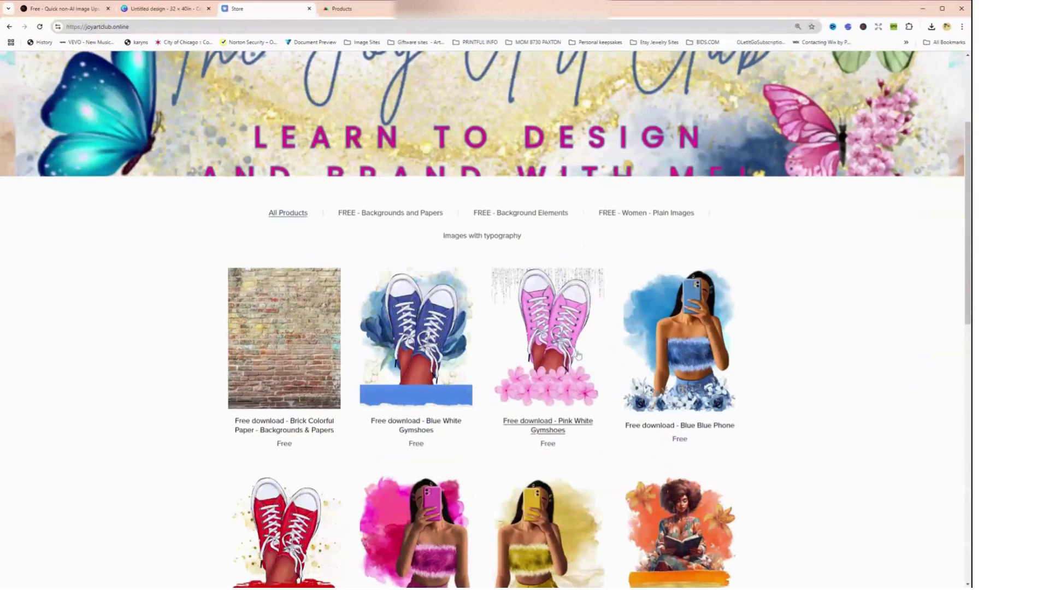
{"action": "scroll", "coordinate": [547, 373], "scroll_direction": "down", "scroll_amount": 4}
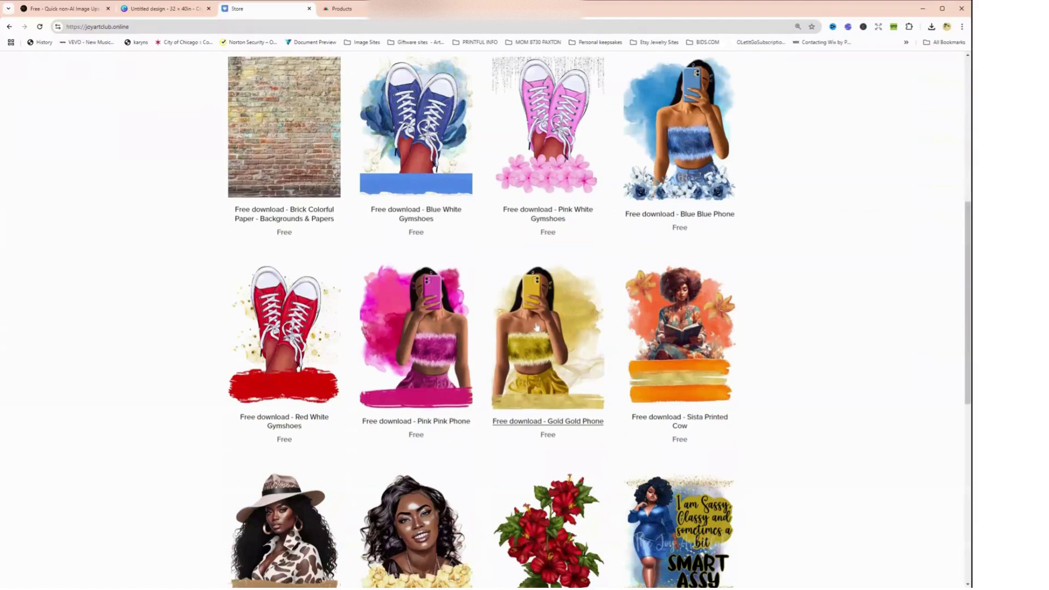
{"action": "left_click", "coordinate": [660, 339]}
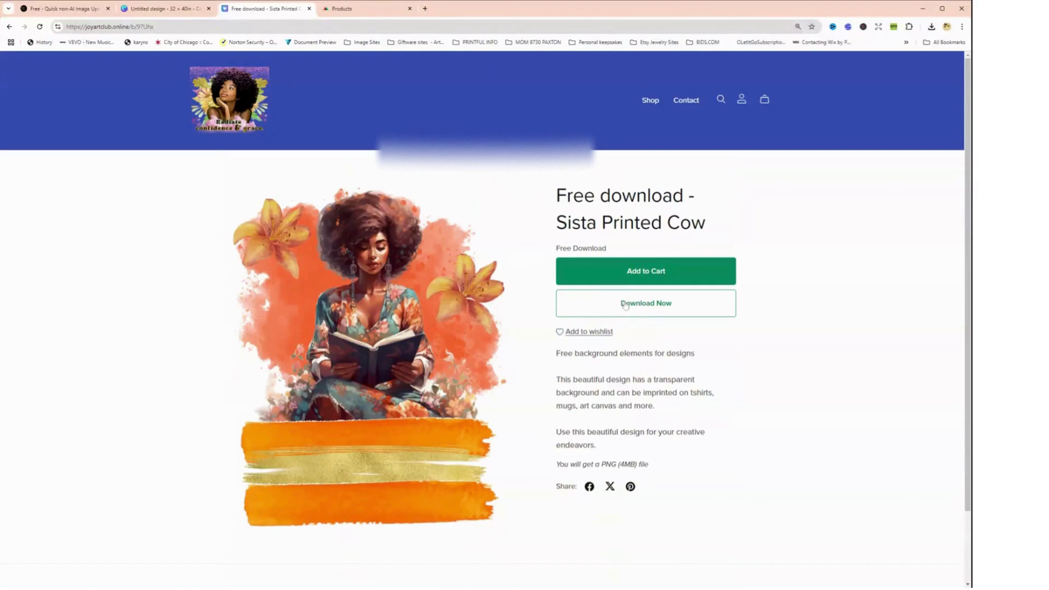
Claim the free Sista Printed Cow download (Sis in peace Orange Gold.png) and close the Payhip dialog
{"action": "left_click", "coordinate": [625, 304]}
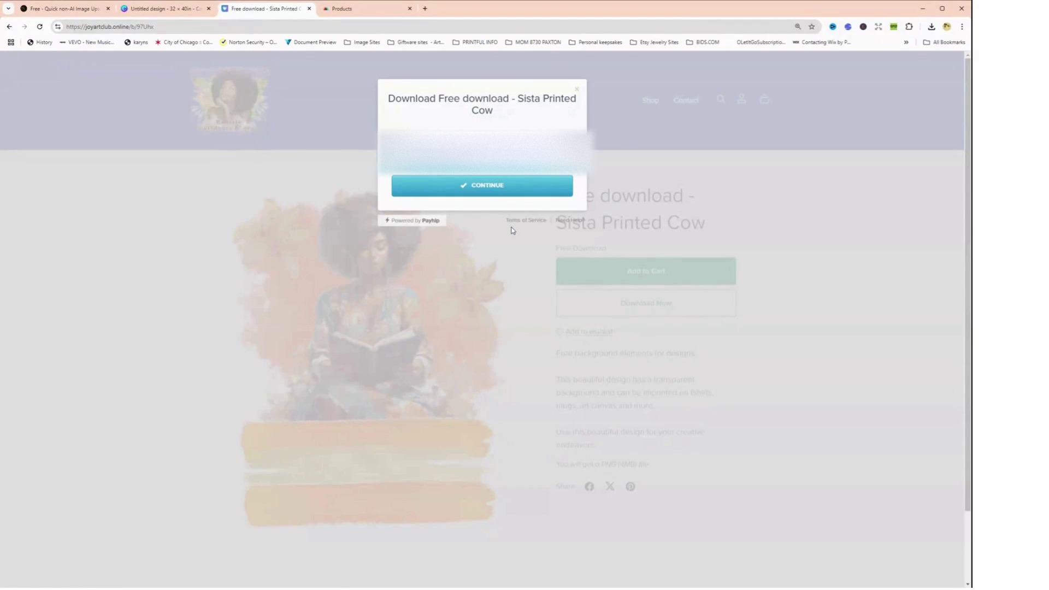
{"action": "left_click", "coordinate": [496, 189]}
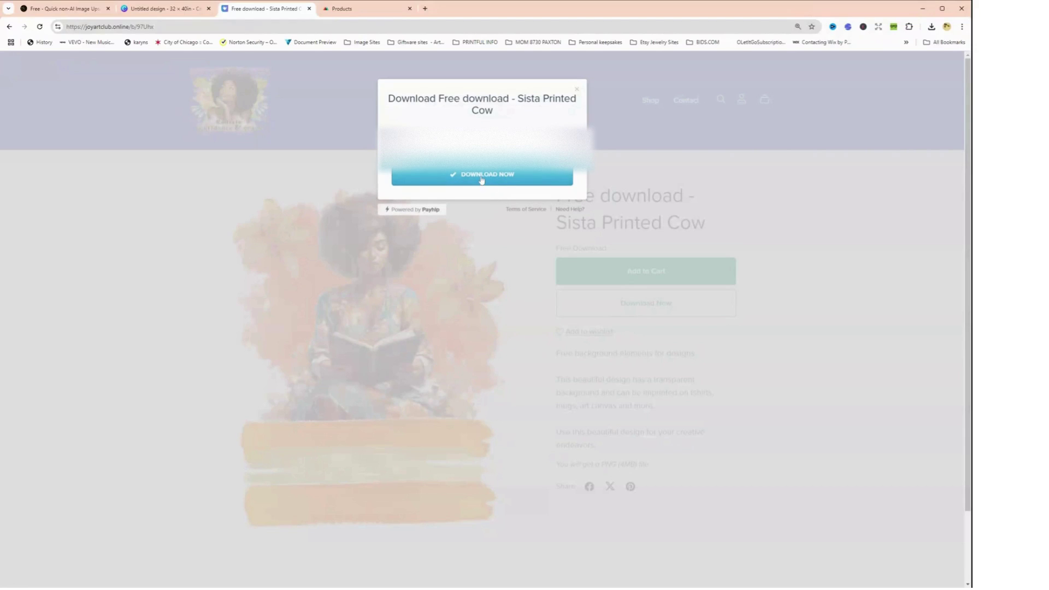
{"action": "left_click", "coordinate": [486, 185]}
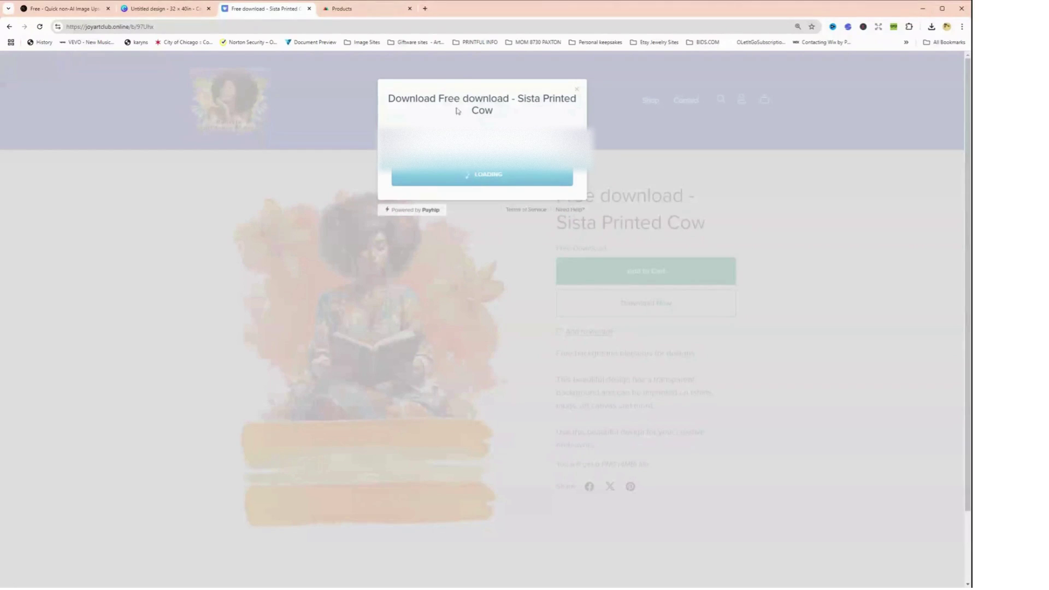
{"action": "left_click", "coordinate": [577, 91]}
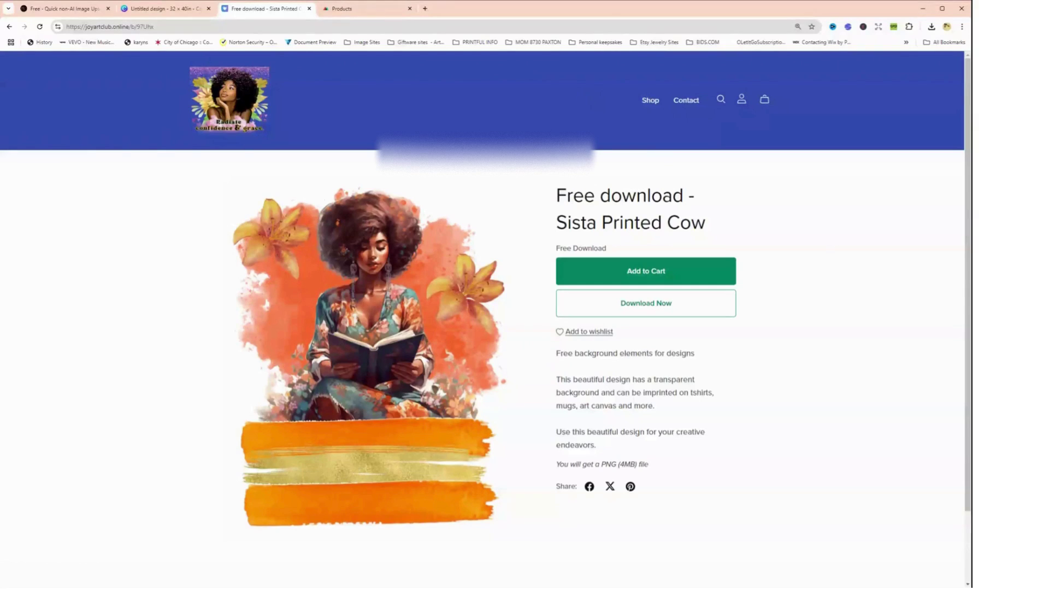
Add the uploaded reading-woman image and resize it to about 31.6 × 39.5, centred on the page
{"action": "key", "text": "ctrl+shift+Tab"}
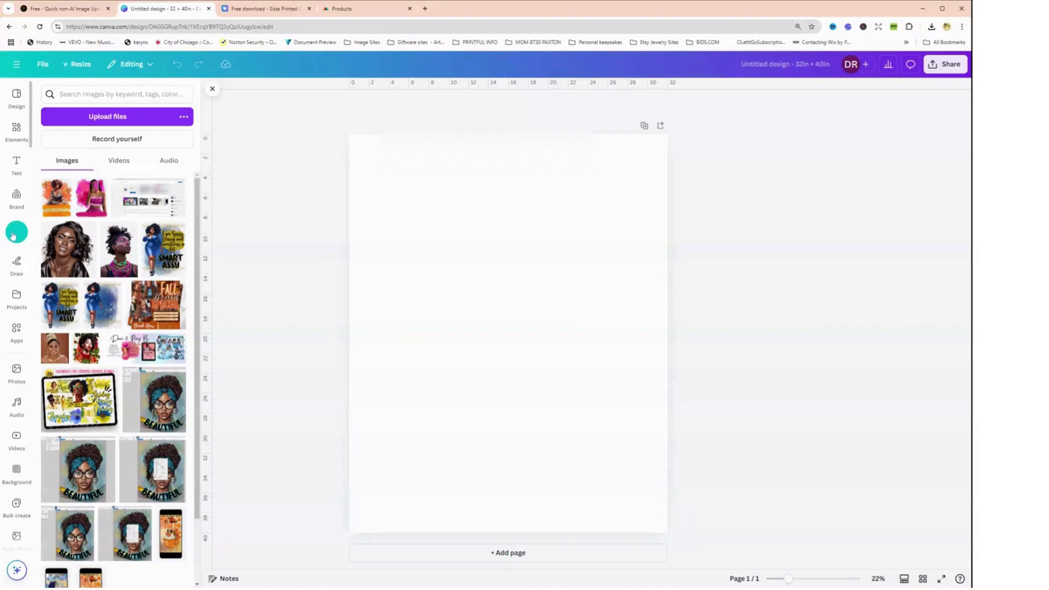
{"action": "left_click", "coordinate": [55, 205]}
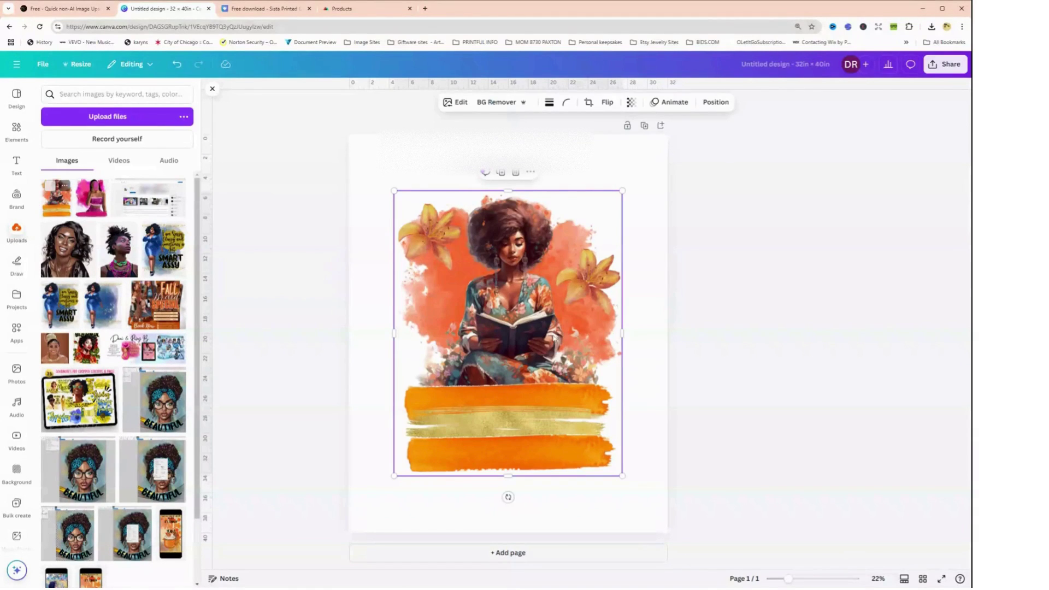
{"action": "left_click_drag", "start_coordinate": [558, 380], "coordinate": [512, 322]}
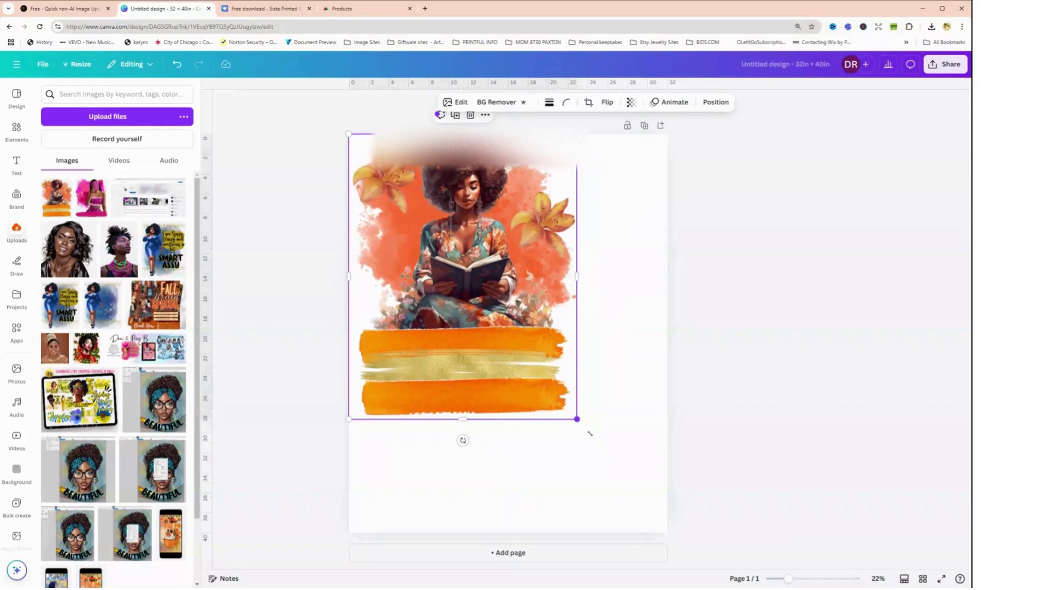
{"action": "left_click_drag", "start_coordinate": [590, 433], "coordinate": [664, 523]}
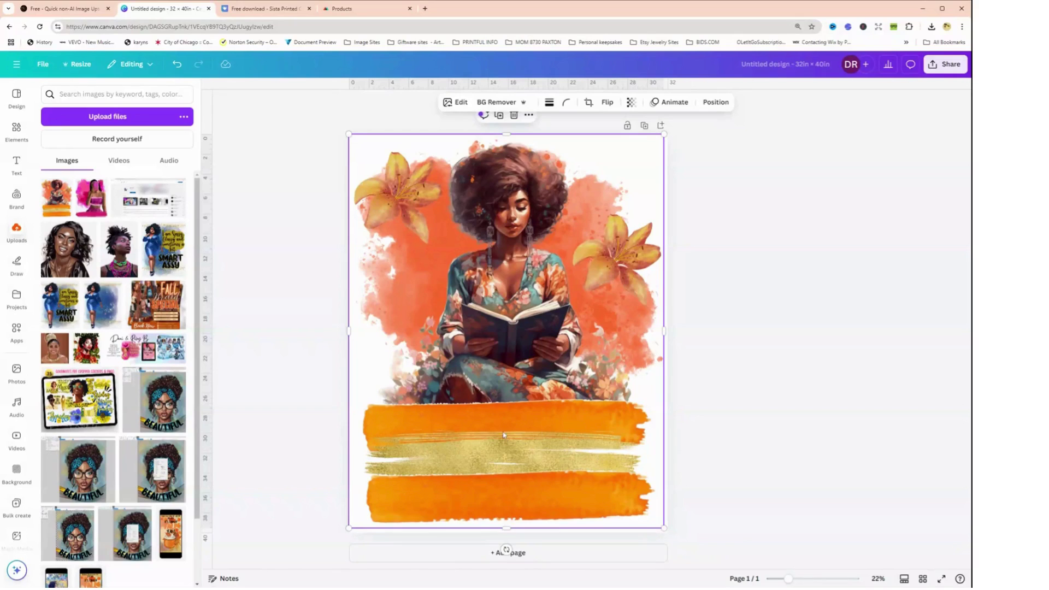
{"action": "left_click_drag", "start_coordinate": [503, 434], "coordinate": [505, 437]}
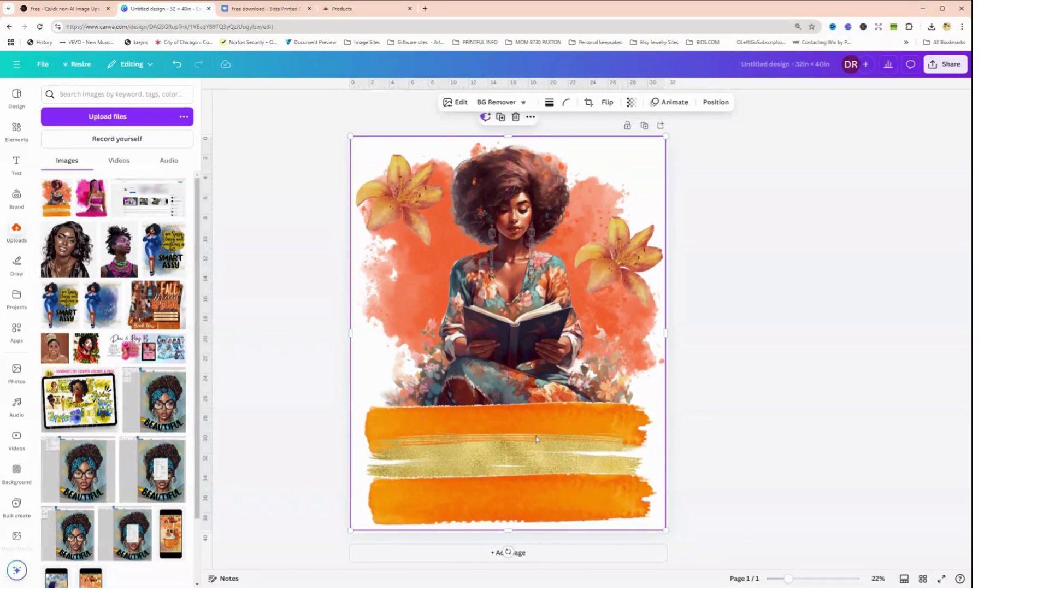
{"action": "left_click", "coordinate": [705, 463]}
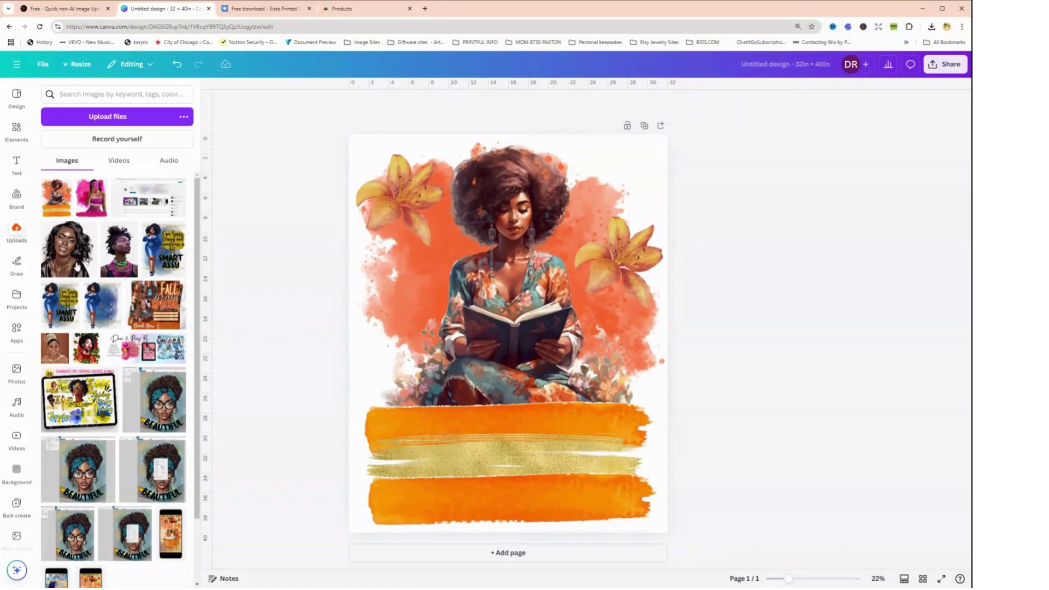
Add a heading text box on the orange brush stroke reading 'Black'
{"action": "left_click", "coordinate": [16, 168]}
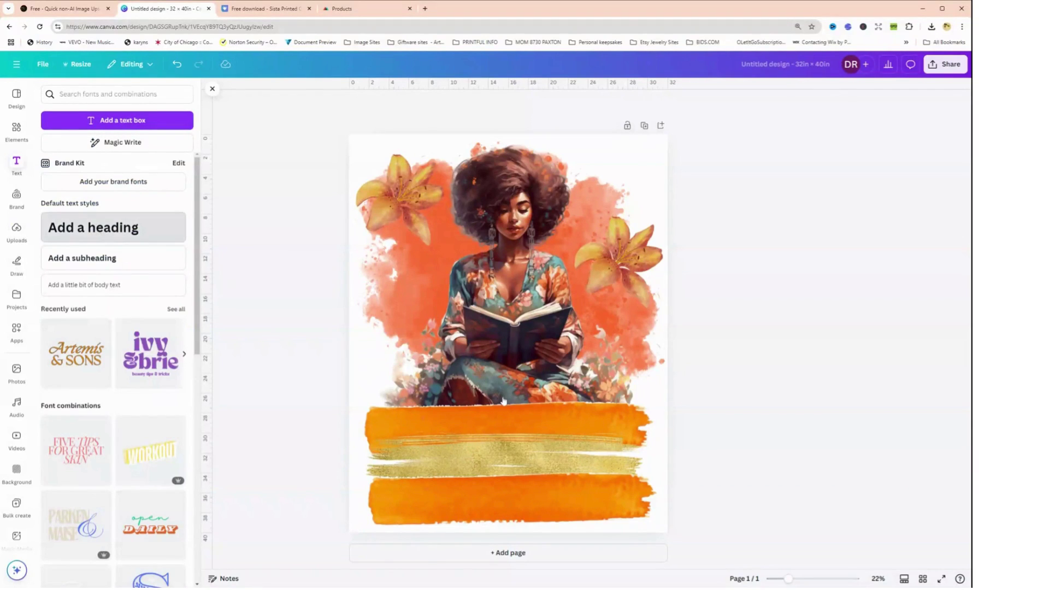
{"action": "left_click", "coordinate": [100, 242]}
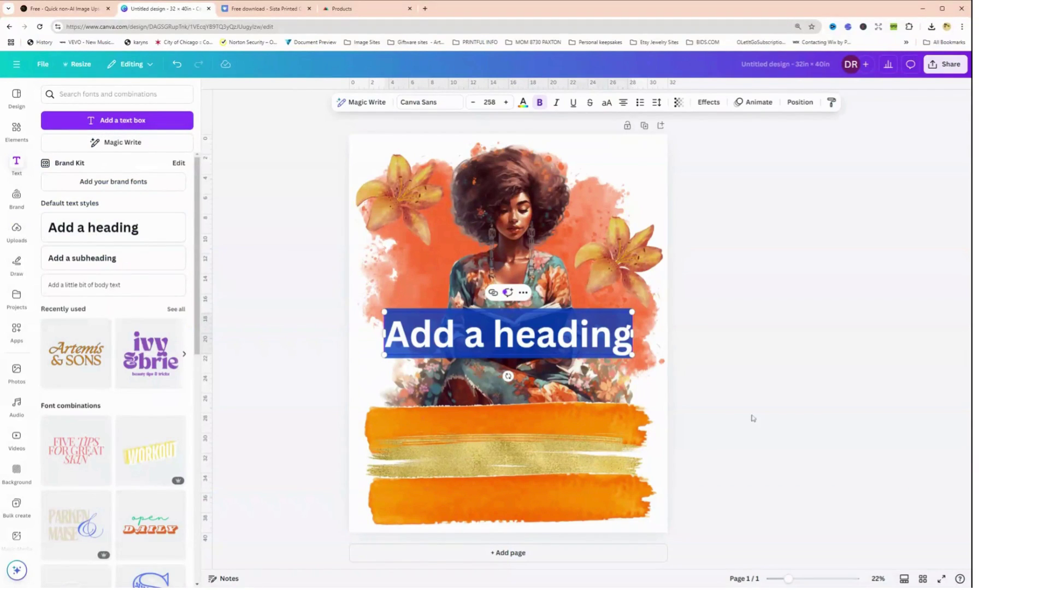
{"action": "key", "text": "Escape"}
{"action": "mouse_move", "coordinate": [537, 339]}
{"action": "left_mouse_down"}
{"action": "mouse_move", "coordinate": [535, 437]}
{"action": "mouse_move", "coordinate": [534, 421]}
{"action": "left_mouse_up"}
{"action": "double_click", "coordinate": [535, 420]}
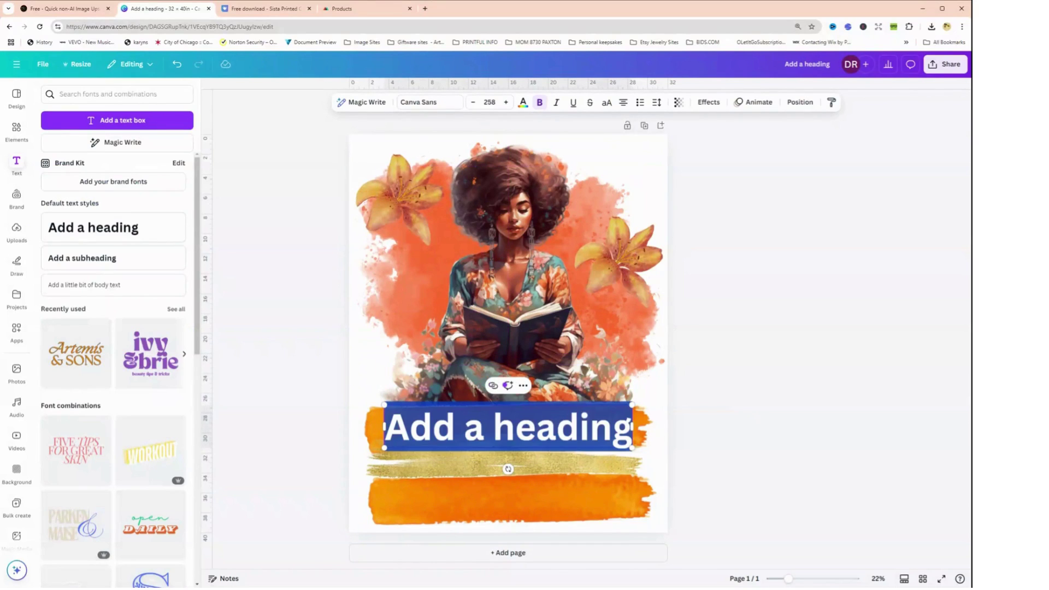
{"action": "type", "text": "Black"}
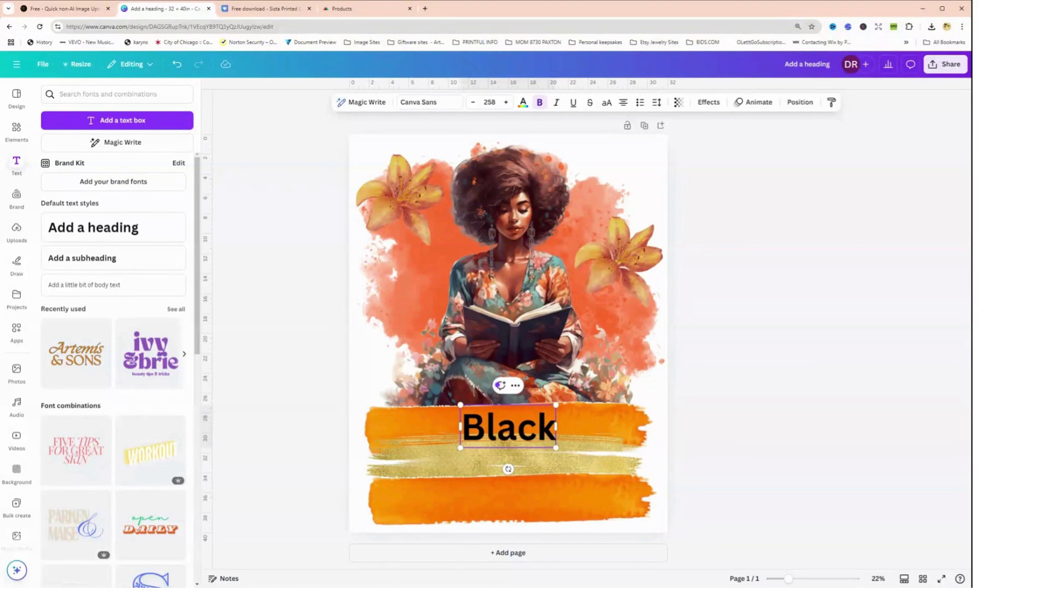
Duplicate the heading twice to create the lines 'and' and 'Educated'
{"action": "left_click", "coordinate": [593, 436]}
{"action": "left_click", "coordinate": [508, 426]}
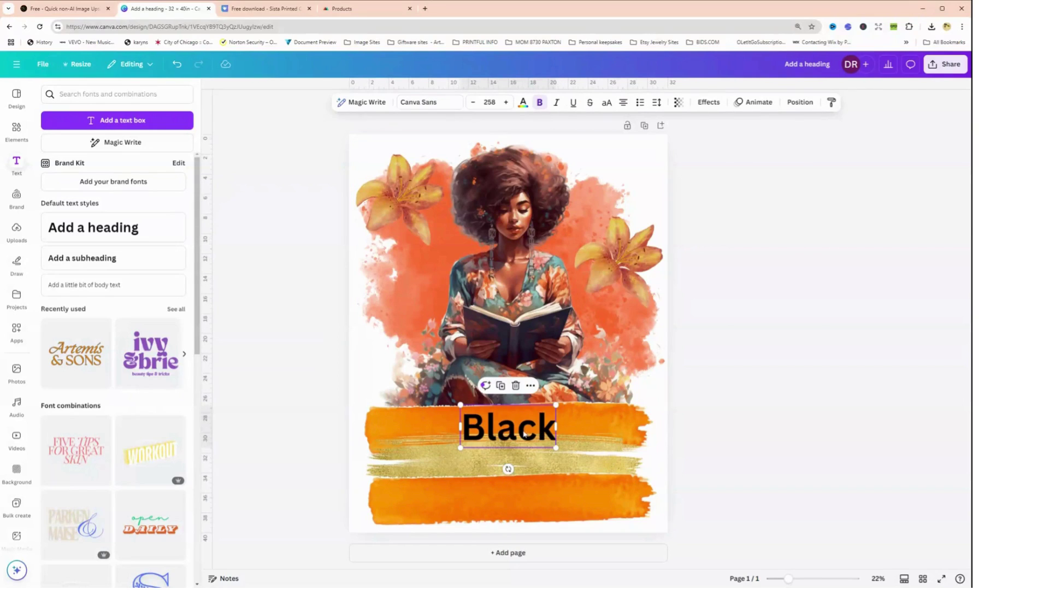
{"action": "left_click", "coordinate": [501, 385]}
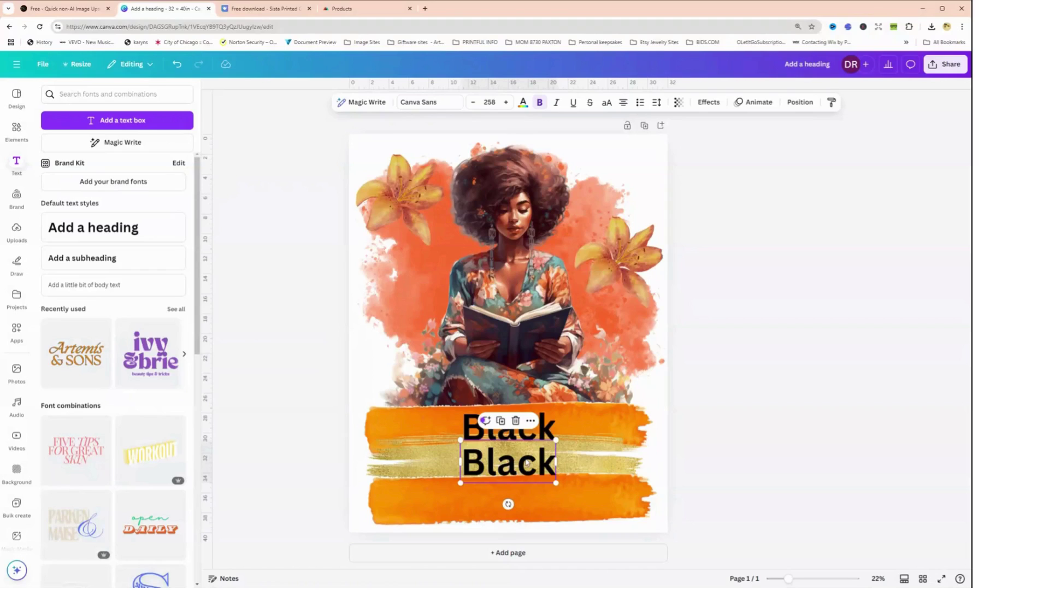
{"action": "double_click", "coordinate": [526, 463]}
{"action": "type", "text": "and"}
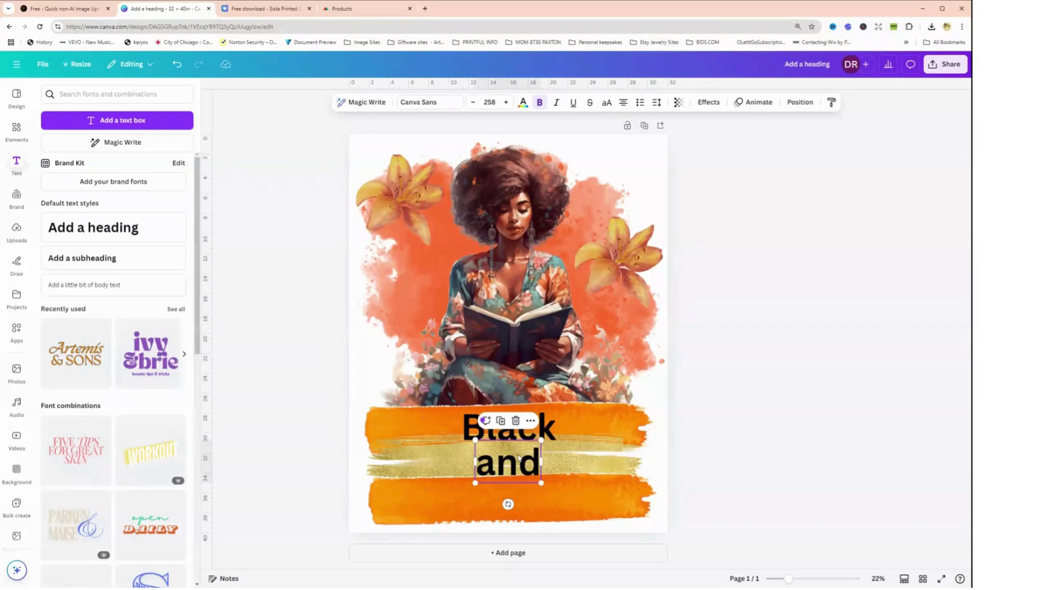
{"action": "key", "text": "Escape"}
{"action": "key", "text": "ctrl+d"}
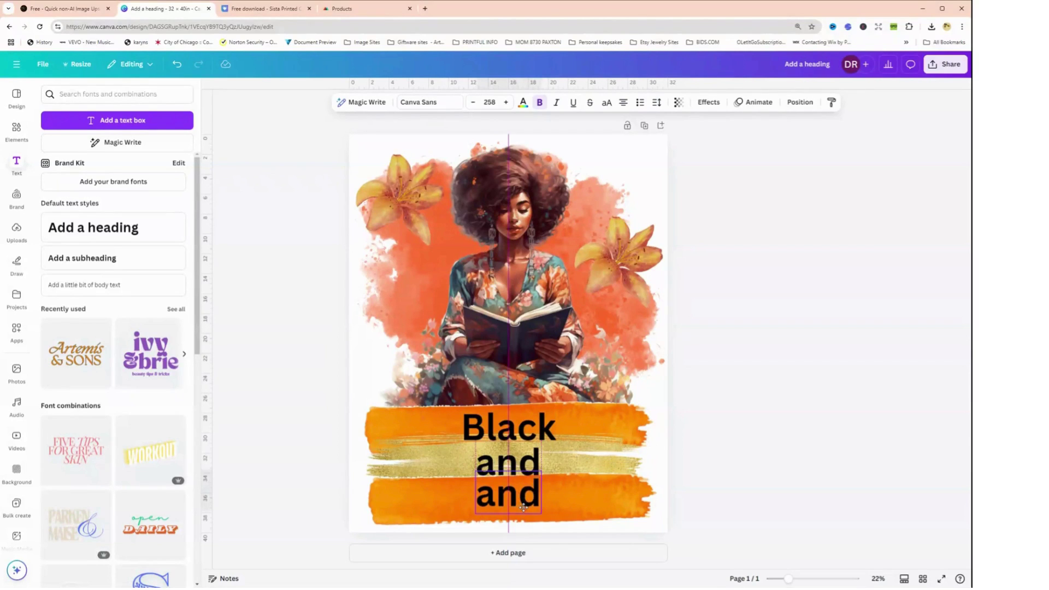
{"action": "key", "text": "Return"}
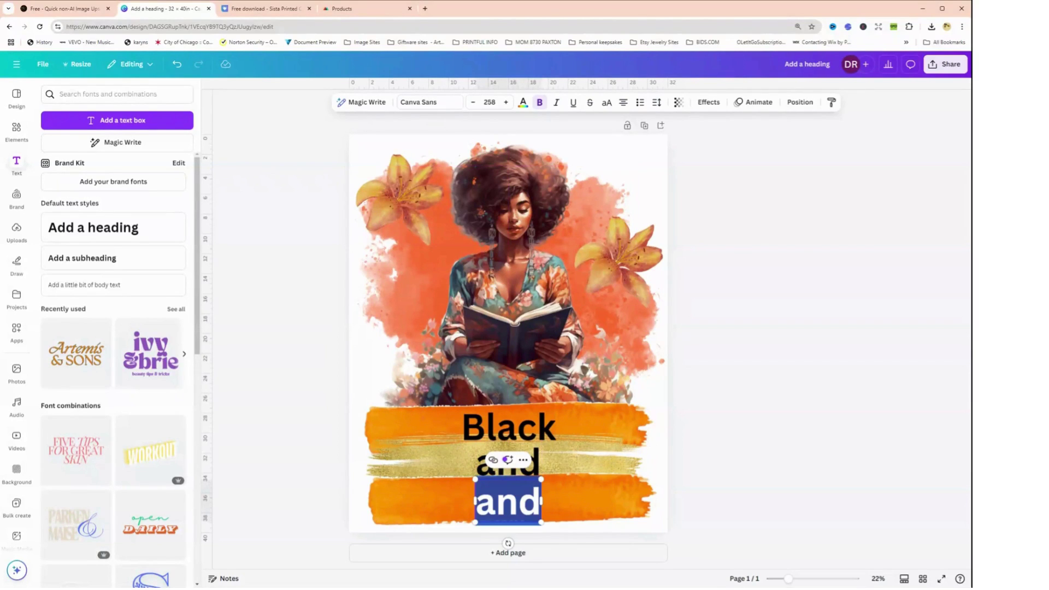
{"action": "type", "text": "Educated"}
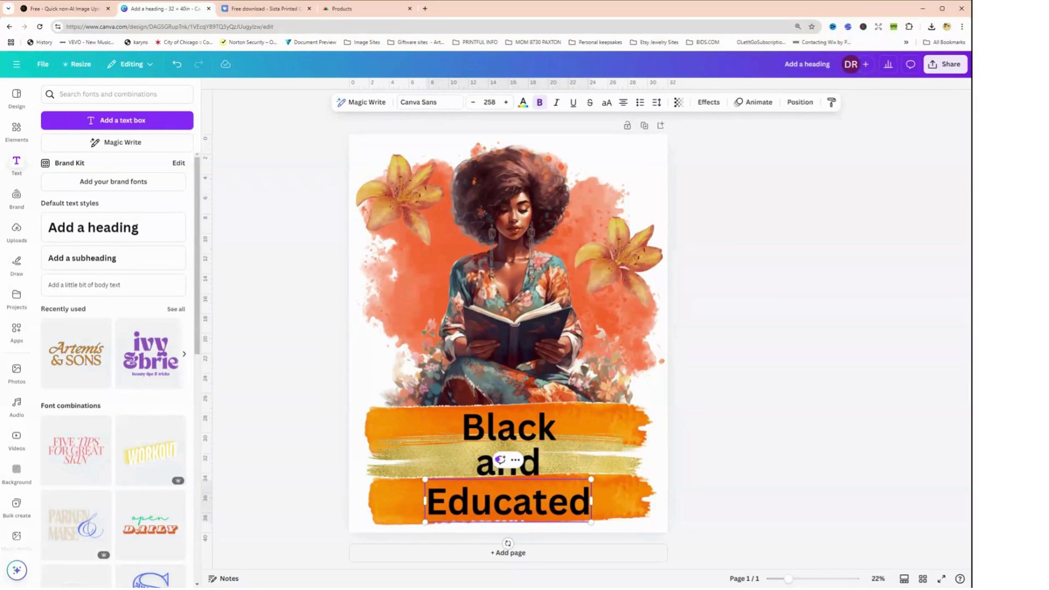
Nudge the Black and Educated lines slightly up, centred on the page guide
{"action": "left_click", "coordinate": [503, 432]}
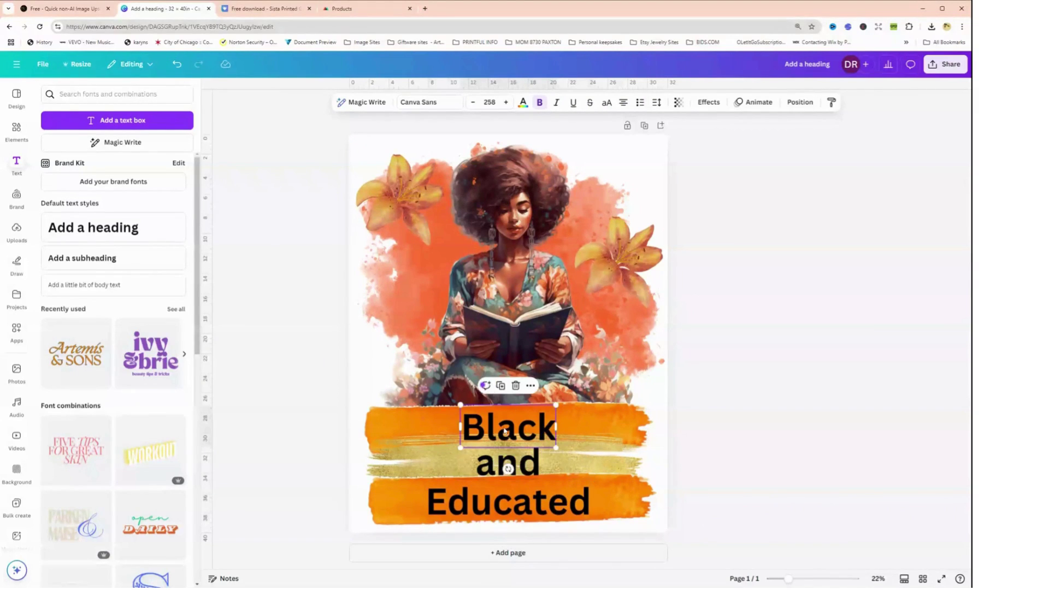
{"action": "left_click_drag", "start_coordinate": [505, 431], "coordinate": [504, 429]}
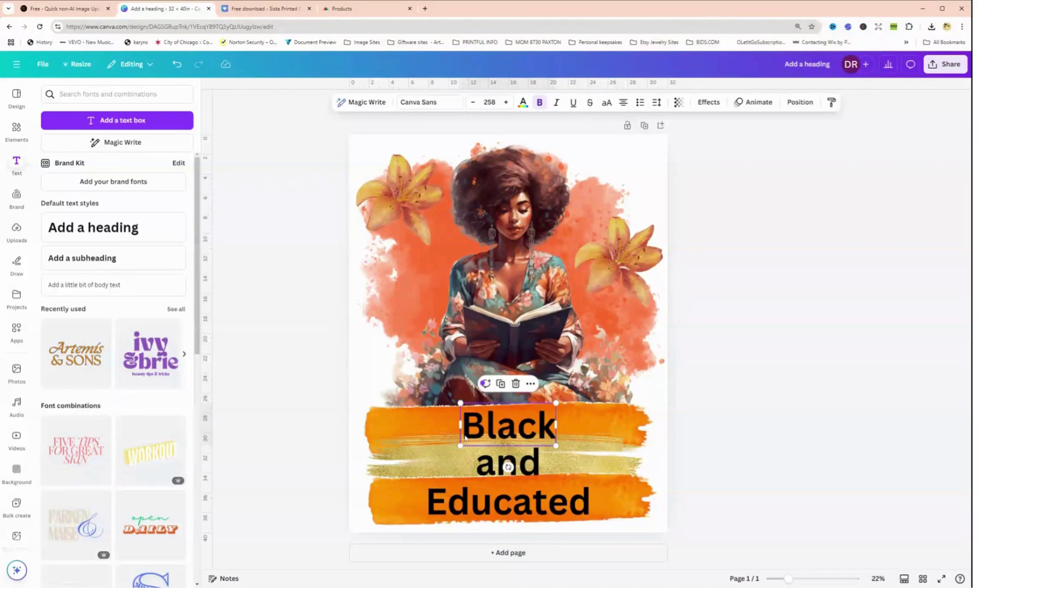
{"action": "left_click", "coordinate": [510, 434]}
{"action": "left_click", "coordinate": [513, 436]}
{"action": "left_click", "coordinate": [527, 473]}
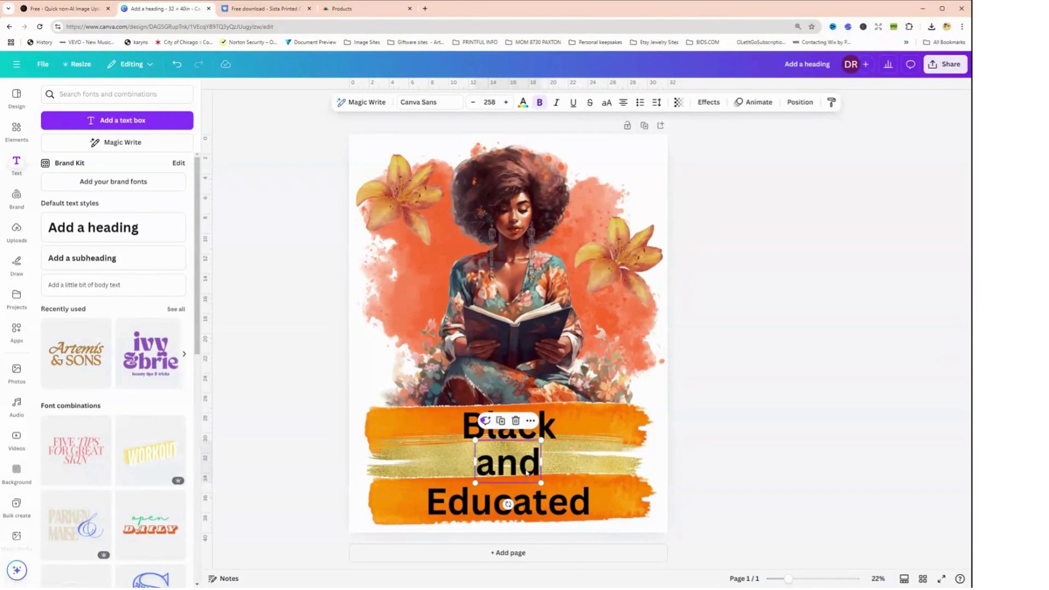
{"action": "left_click_drag", "start_coordinate": [545, 522], "coordinate": [544, 509]}
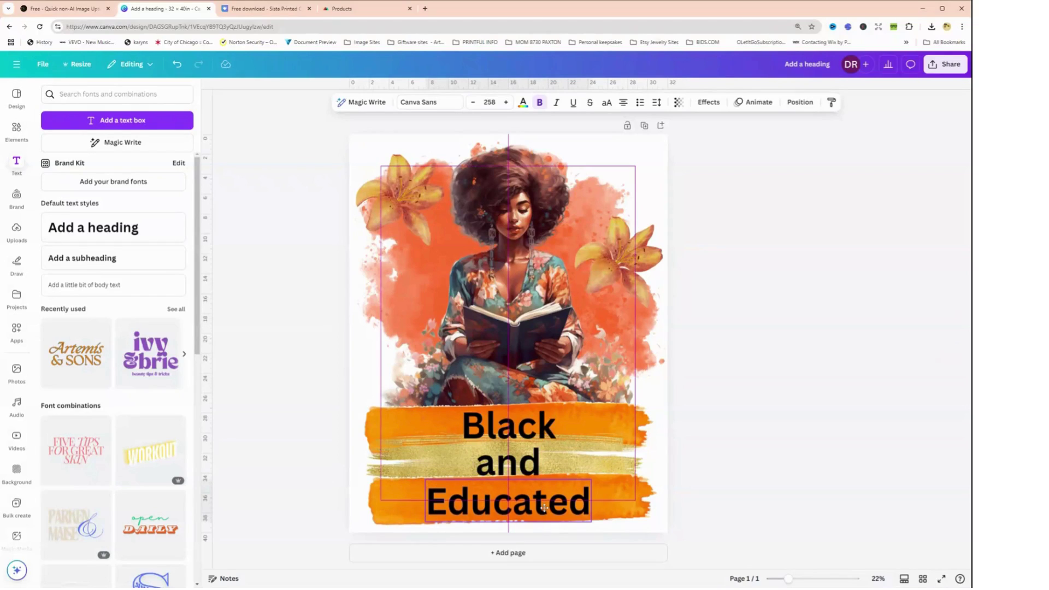
{"action": "left_click", "coordinate": [524, 423]}
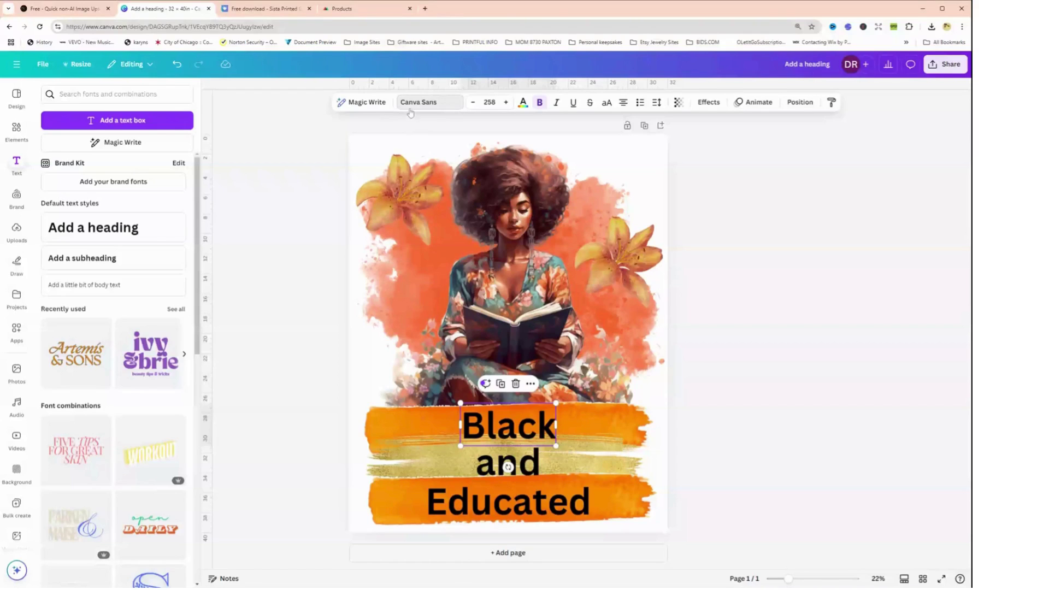
Apply the Gold Splash Regular font to the 'Black' line and then the 'Educated' line
{"action": "left_click", "coordinate": [442, 104]}
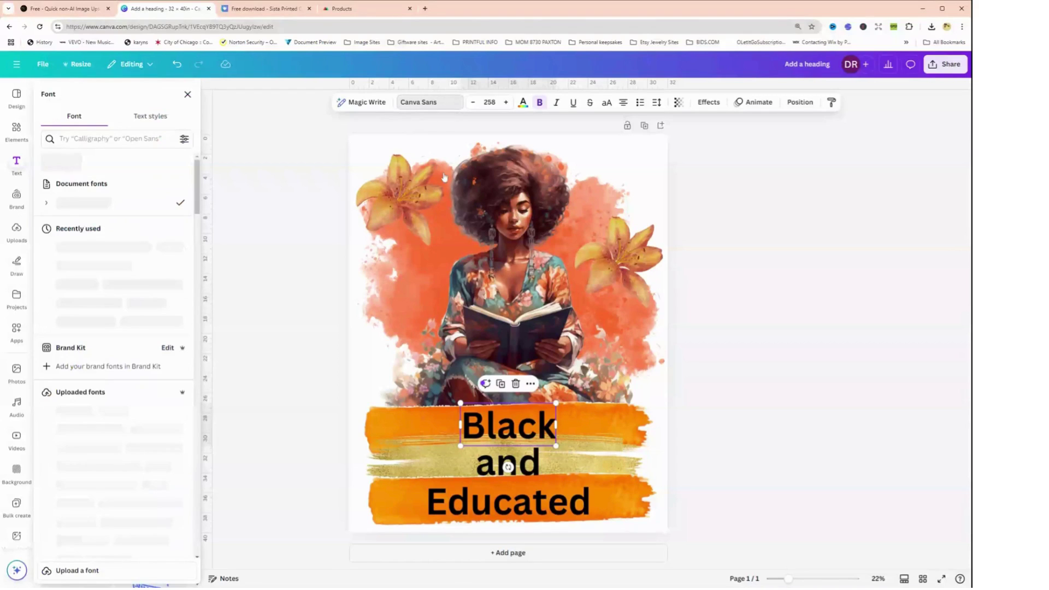
{"action": "left_click", "coordinate": [441, 105]}
{"action": "left_click", "coordinate": [440, 106]}
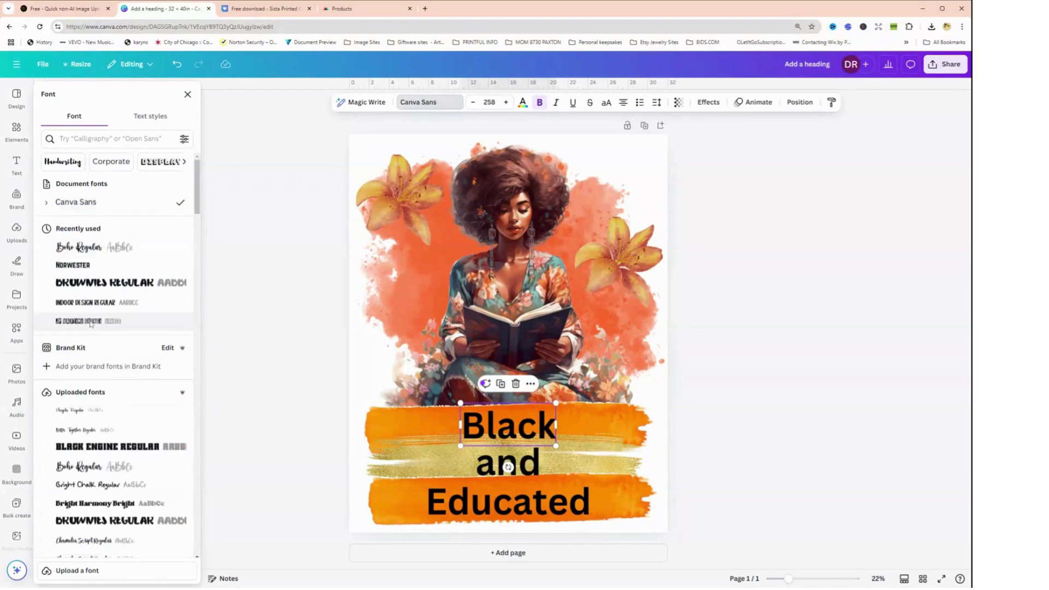
{"action": "scroll", "coordinate": [93, 339], "scroll_direction": "down", "scroll_amount": 3}
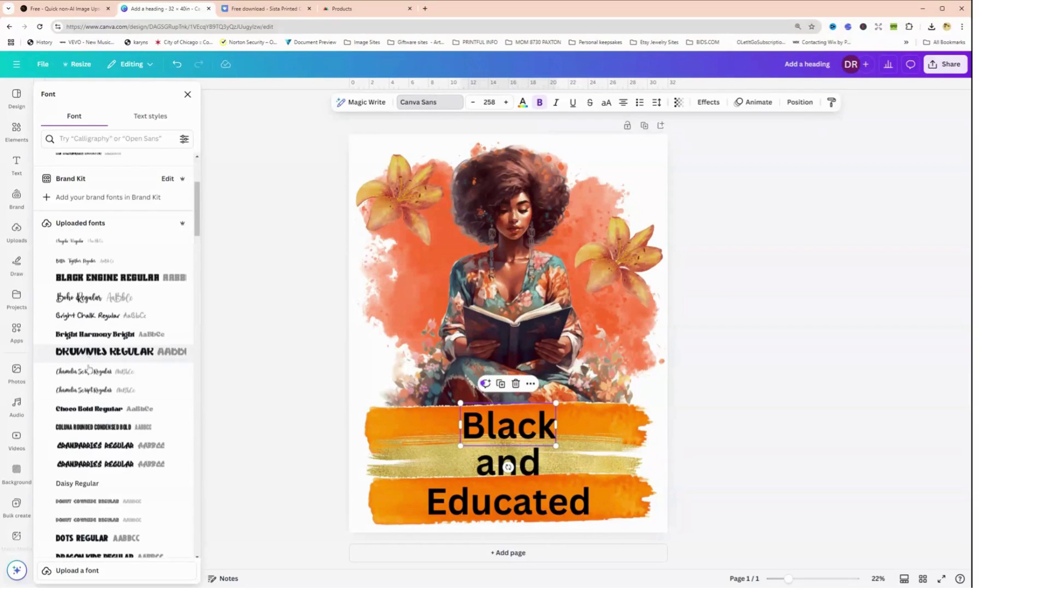
{"action": "scroll", "coordinate": [90, 372], "scroll_direction": "down", "scroll_amount": 3}
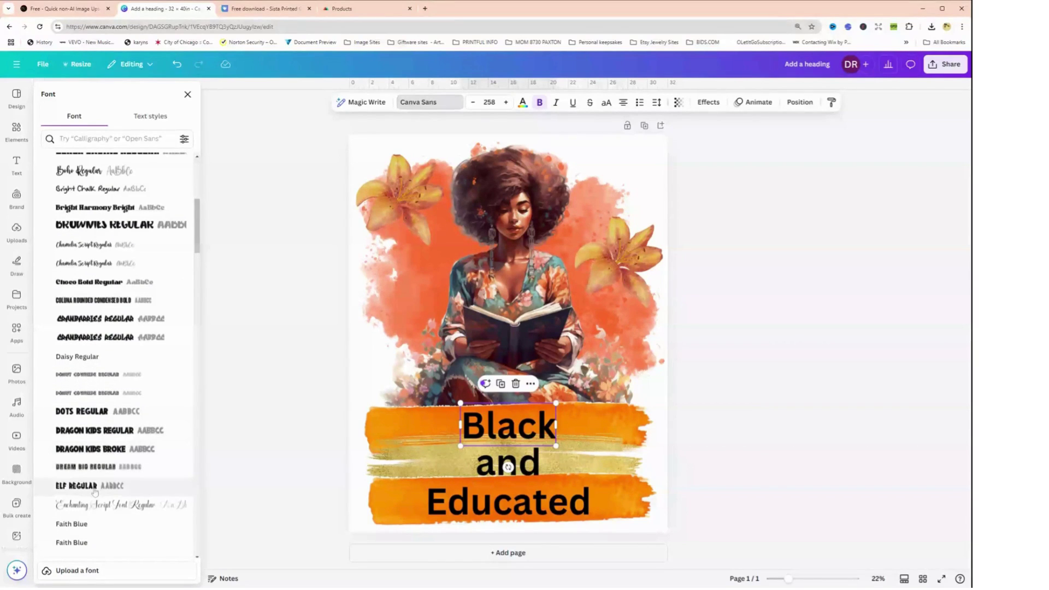
{"action": "scroll", "coordinate": [90, 459], "scroll_direction": "down", "scroll_amount": 8}
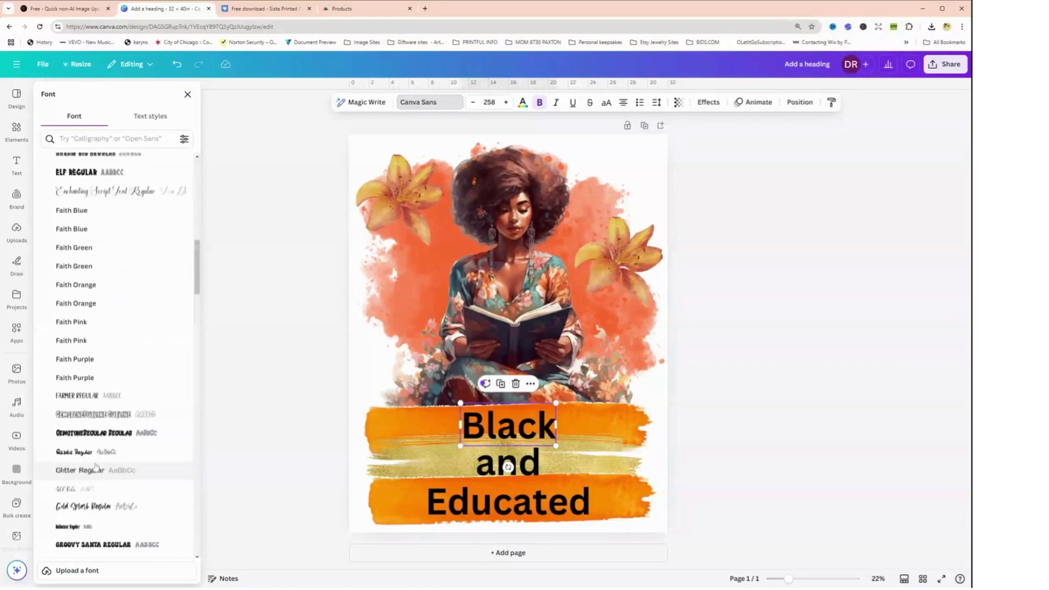
{"action": "left_click", "coordinate": [81, 483]}
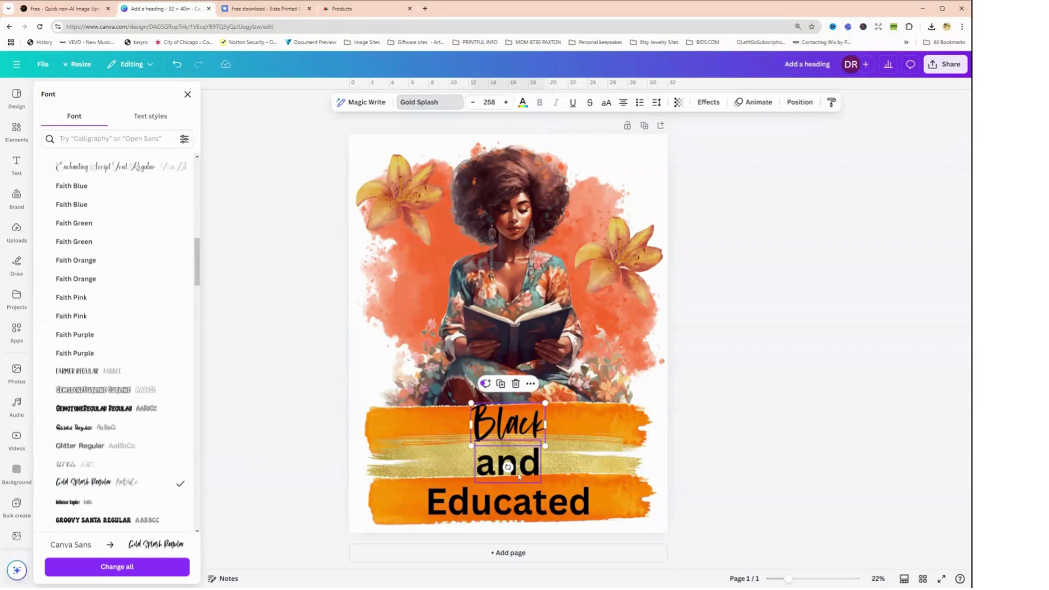
{"action": "left_click", "coordinate": [513, 511]}
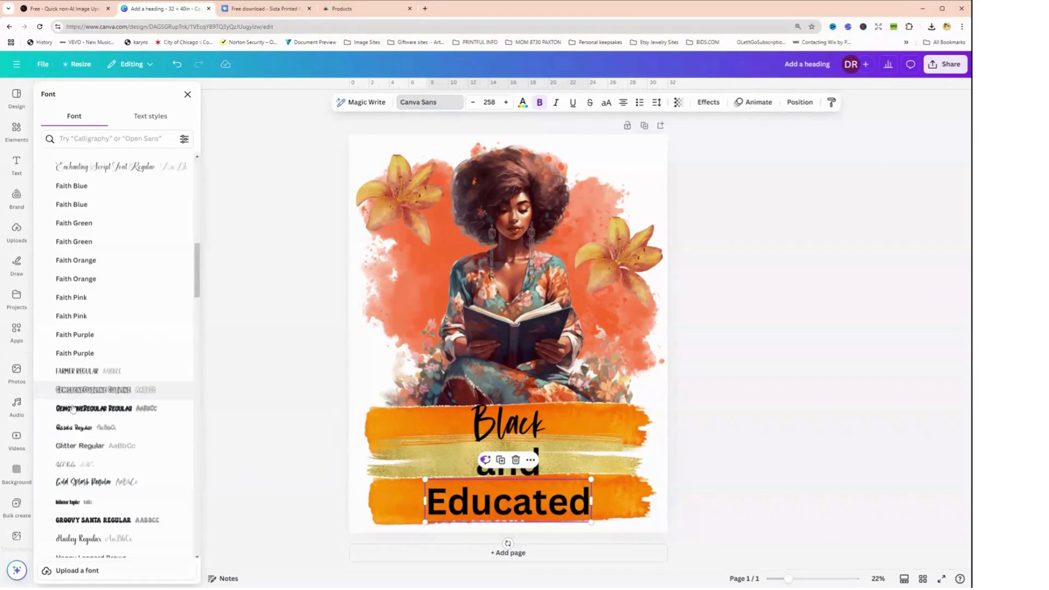
{"action": "left_click", "coordinate": [85, 482]}
{"action": "left_click", "coordinate": [505, 425]}
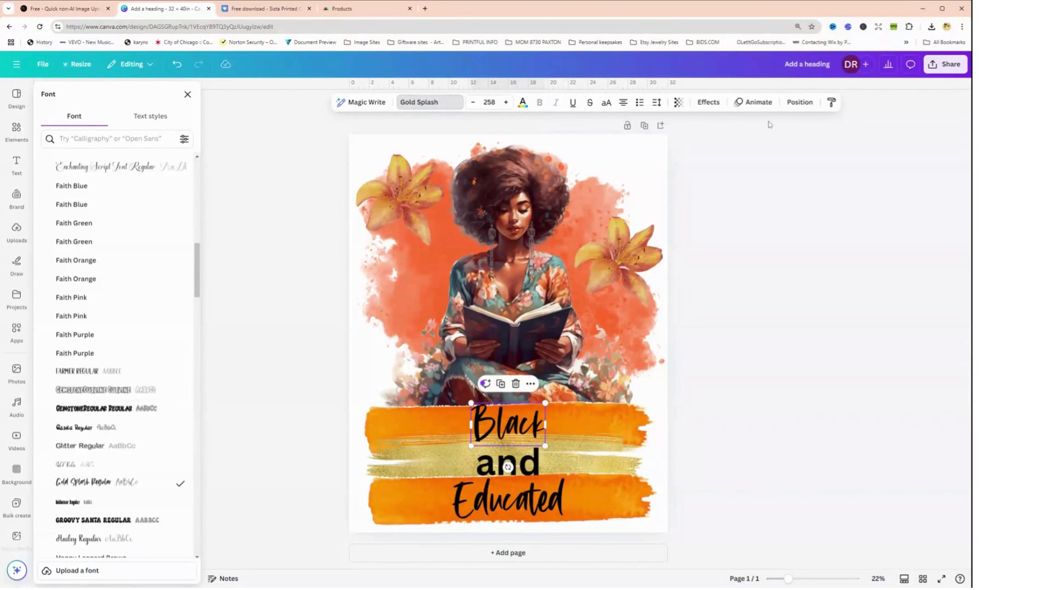
Add a yellow Outline effect to the 'Black' text
{"action": "left_click", "coordinate": [710, 103]}
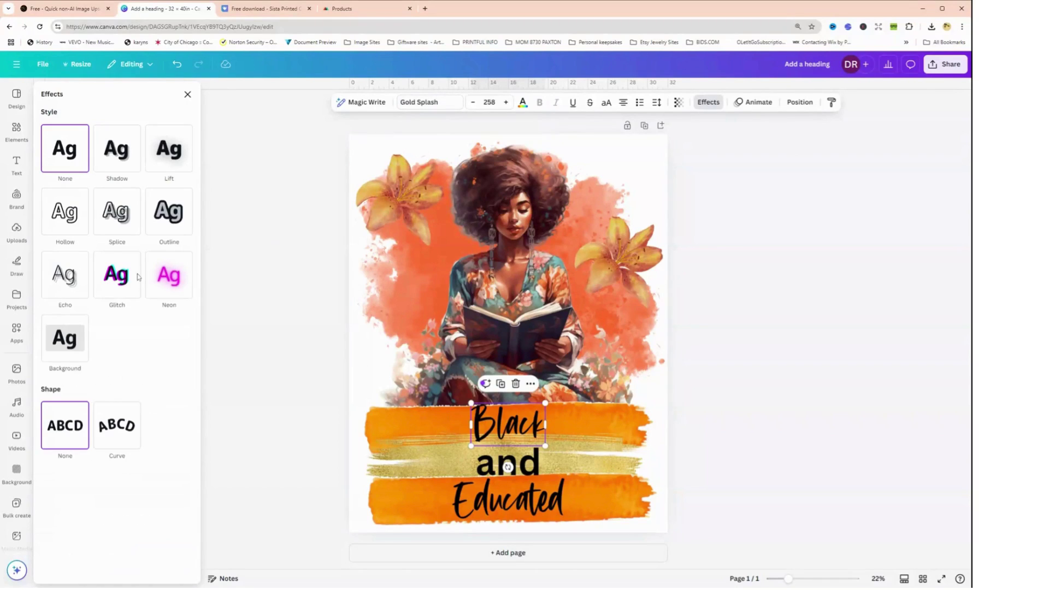
{"action": "left_click", "coordinate": [155, 233]}
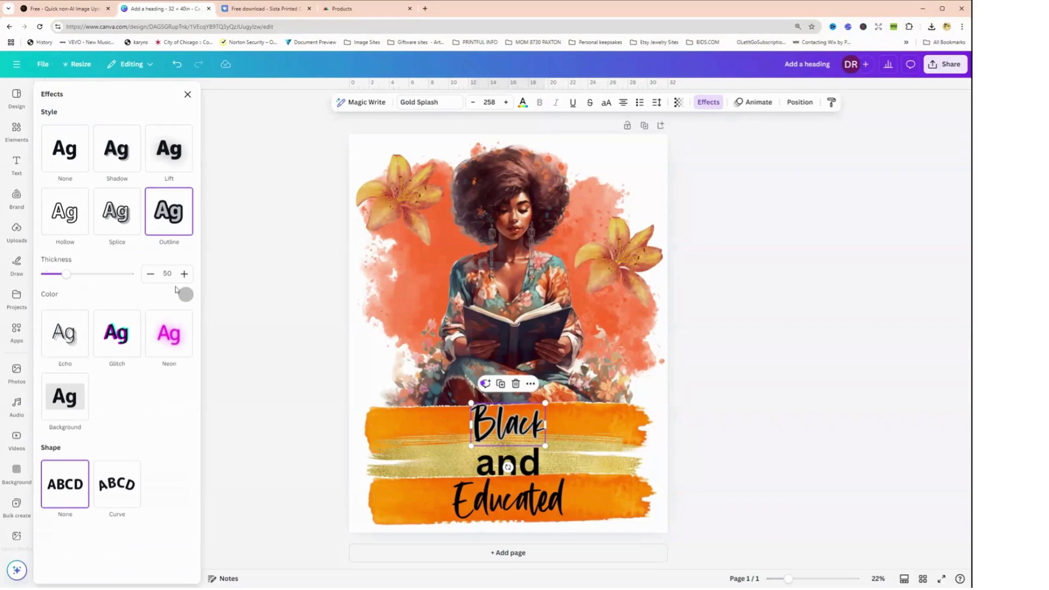
{"action": "left_click", "coordinate": [186, 296]}
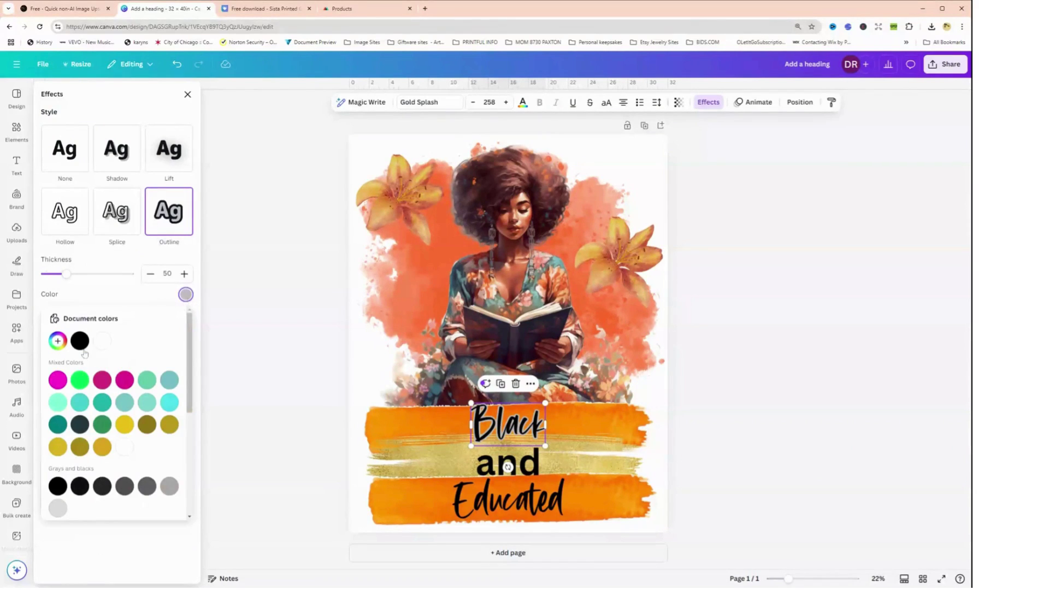
{"action": "left_click", "coordinate": [125, 429]}
Copy Black's yellow outline style and paste it onto 'Educated'
{"action": "left_click", "coordinate": [530, 384]}
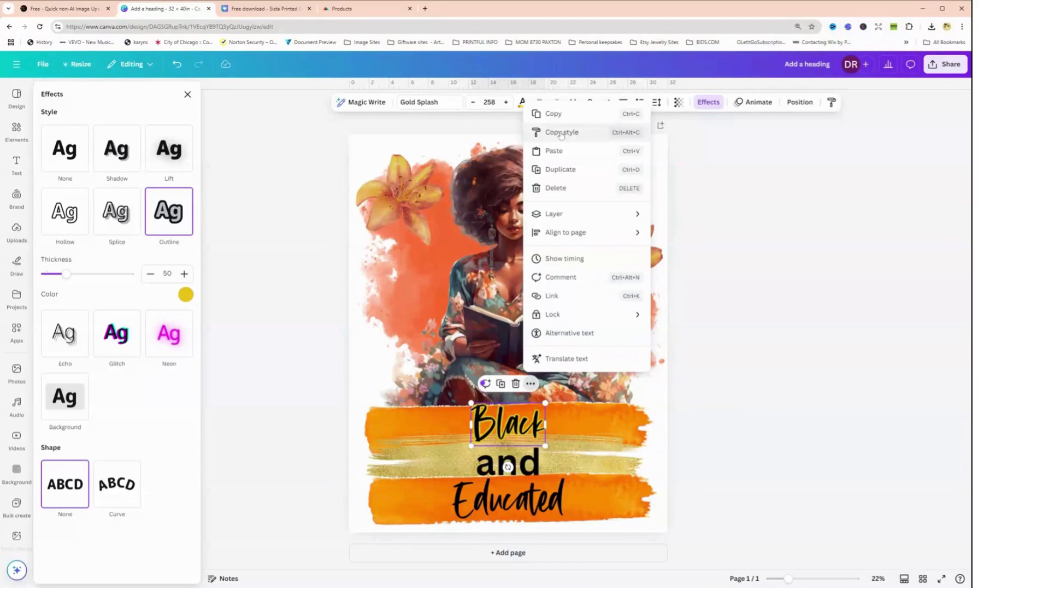
{"action": "left_click", "coordinate": [561, 133]}
{"action": "left_click", "coordinate": [494, 509]}
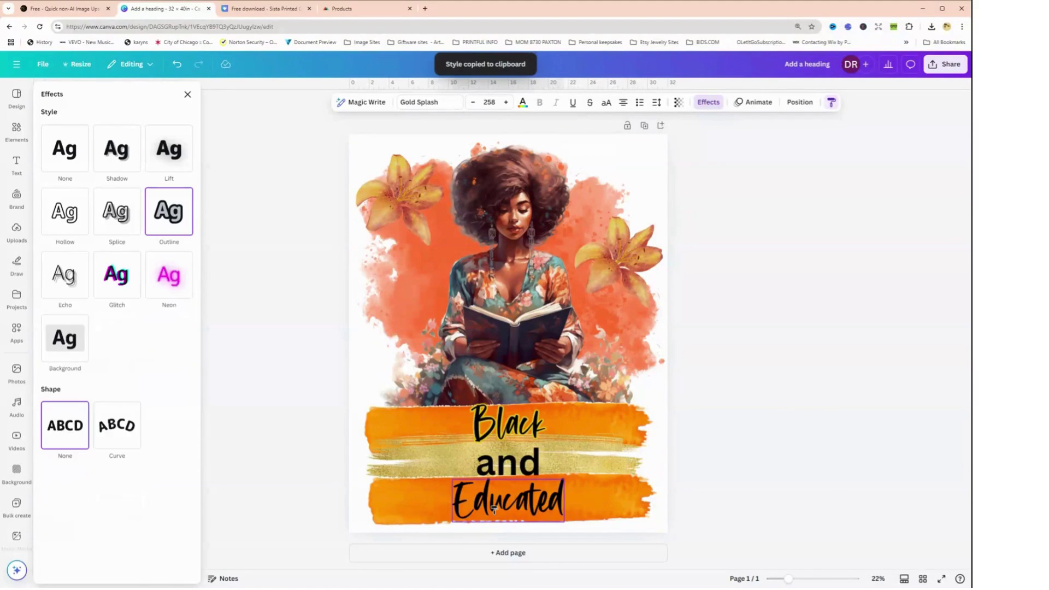
{"action": "left_click", "coordinate": [495, 509]}
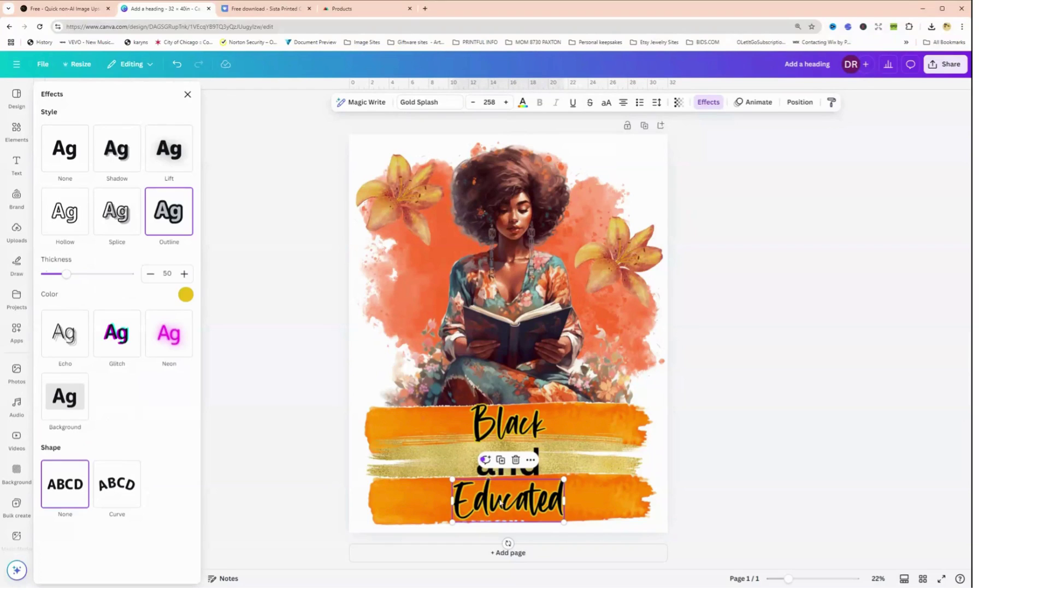
{"action": "left_click", "coordinate": [506, 435]}
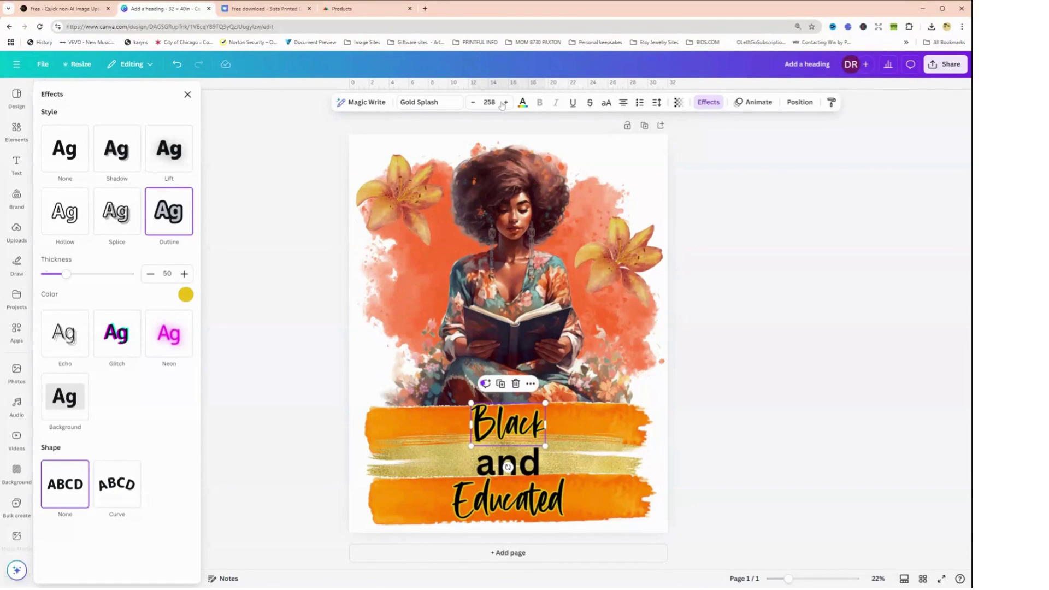
Enlarge the 'Black' text to size 399 and centre it on the page
{"action": "left_click", "coordinate": [505, 102]}
{"action": "left_click", "coordinate": [505, 102]}
{"action": "triple_click", "coordinate": [506, 102]}
{"action": "triple_click", "coordinate": [506, 102]}
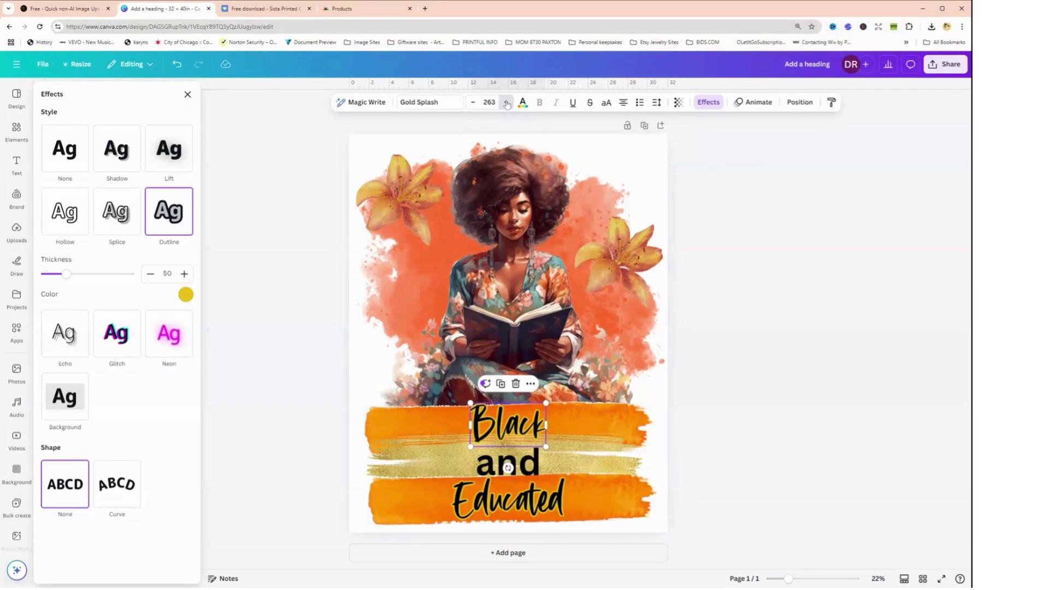
{"action": "double_click", "coordinate": [505, 102]}
{"action": "double_click", "coordinate": [506, 102]}
{"action": "triple_click", "coordinate": [505, 102]}
{"action": "triple_click", "coordinate": [506, 102]}
{"action": "triple_click", "coordinate": [506, 102]}
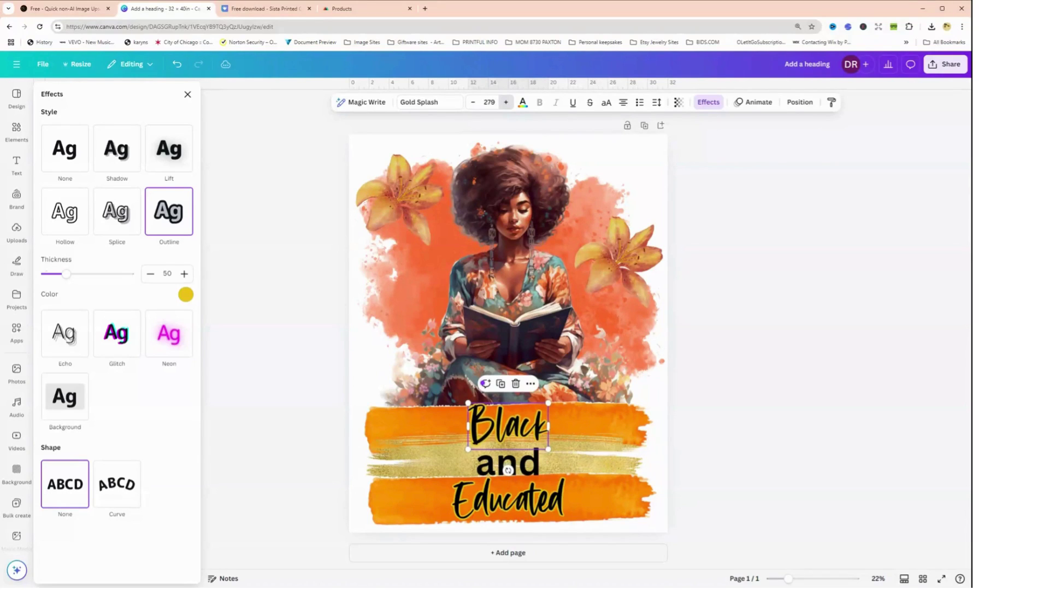
{"action": "triple_click", "coordinate": [506, 102]}
{"action": "double_click", "coordinate": [506, 102]}
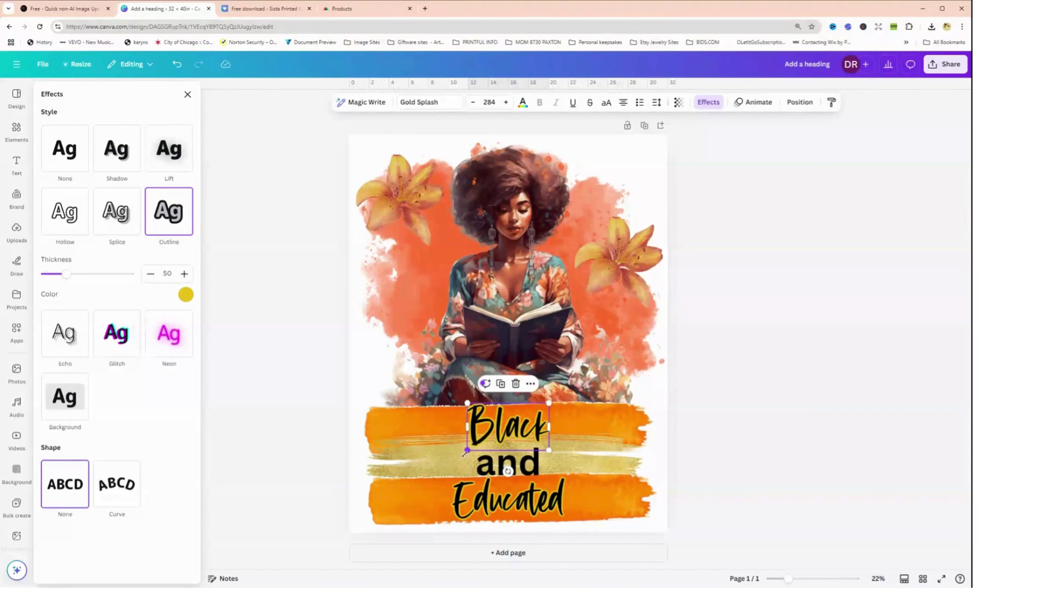
{"action": "left_click_drag", "start_coordinate": [467, 451], "coordinate": [434, 469]}
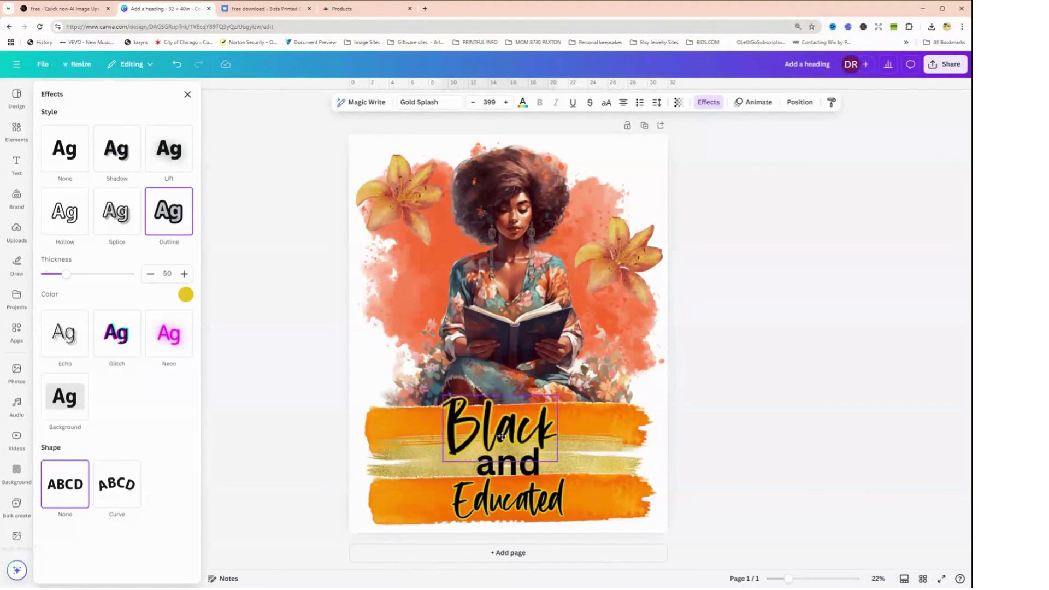
{"action": "left_click_drag", "start_coordinate": [493, 442], "coordinate": [507, 431]}
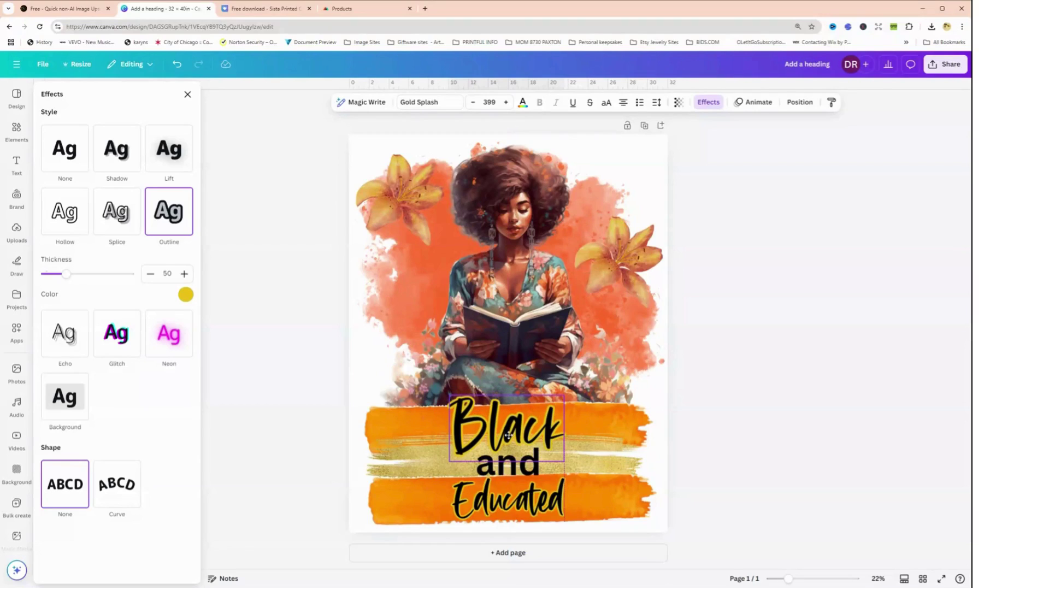
Replace the middle word 'and' with '&'
{"action": "left_click", "coordinate": [508, 465]}
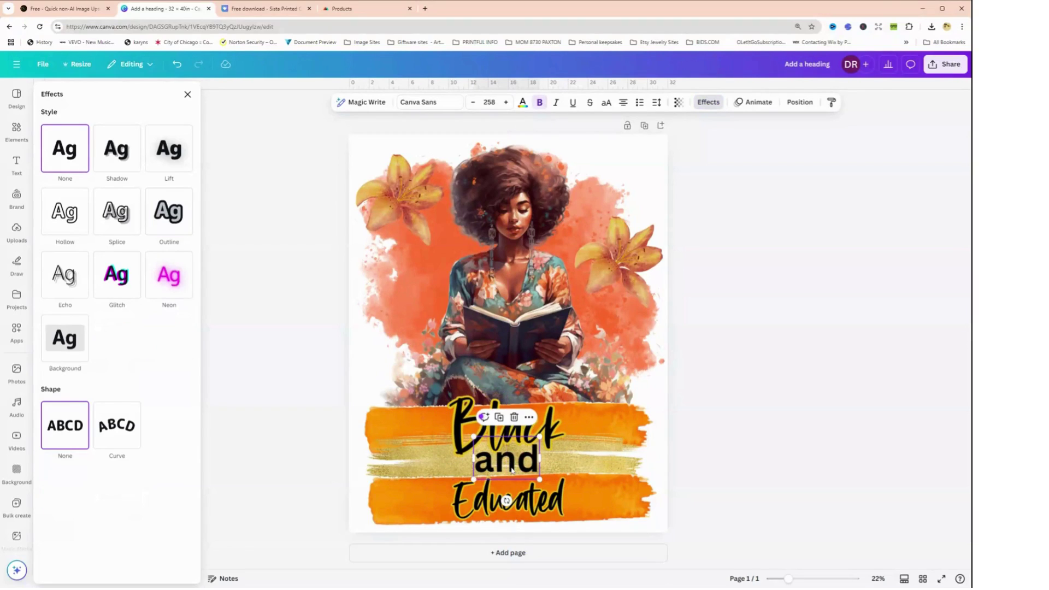
{"action": "double_click", "coordinate": [509, 466]}
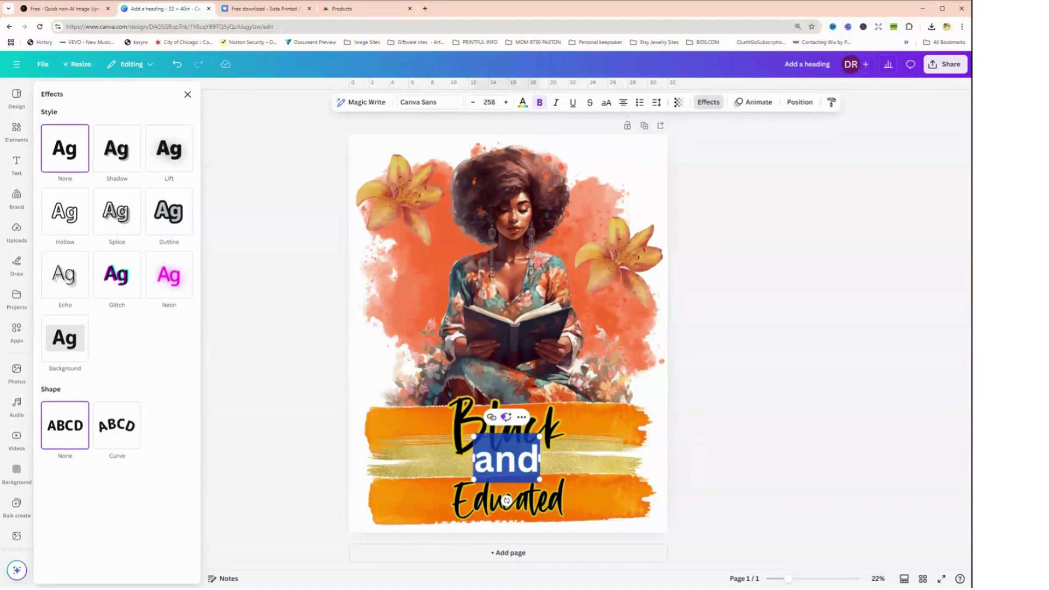
{"action": "type", "text": "&"}
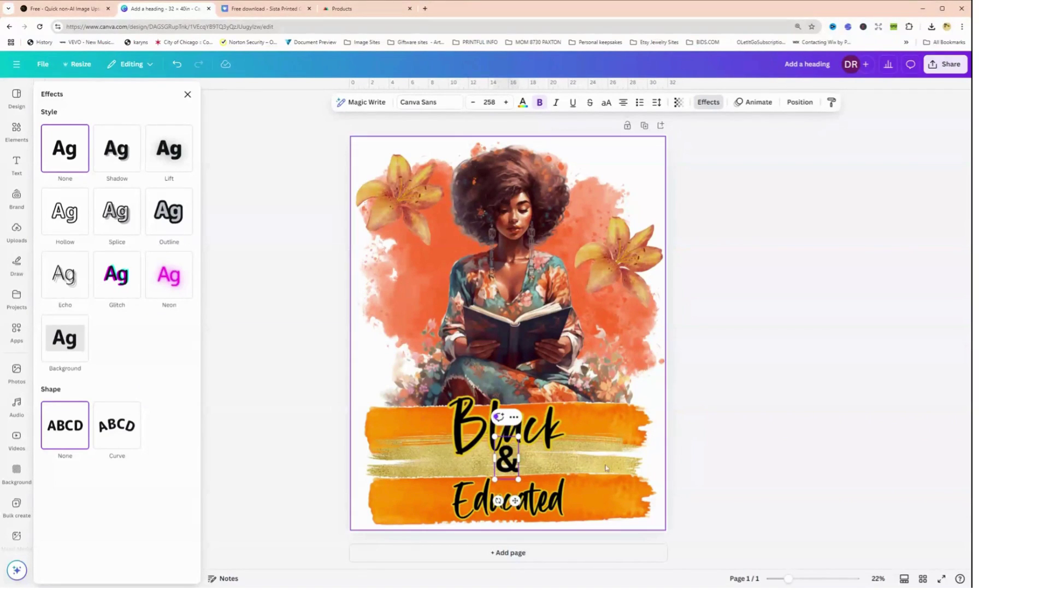
{"action": "left_click", "coordinate": [511, 468]}
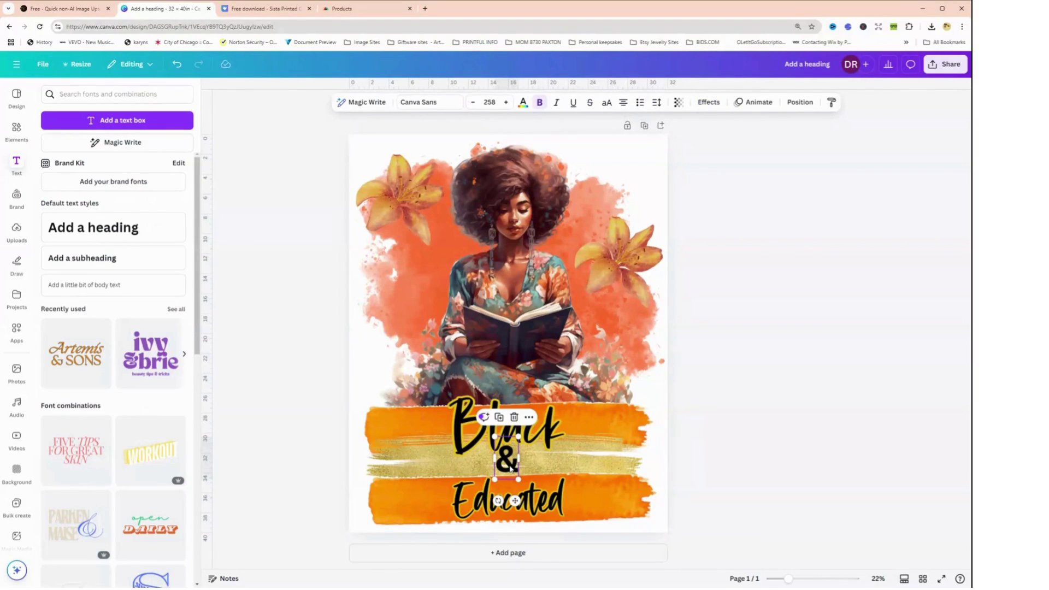
Set the ampersand in Gold Splash and position it between the two words
{"action": "left_click", "coordinate": [432, 102]}
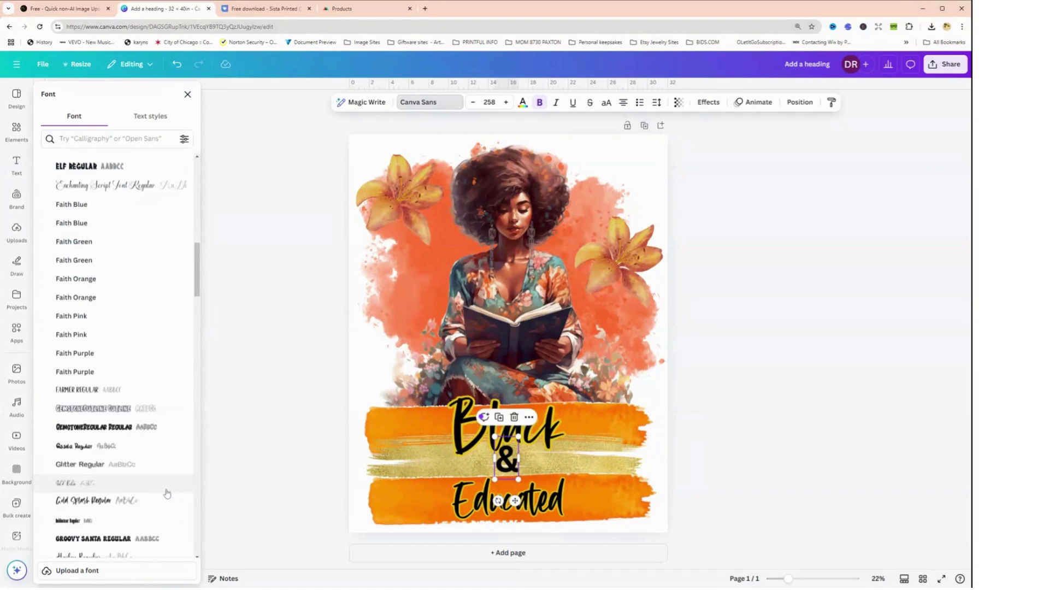
{"action": "left_click", "coordinate": [107, 507]}
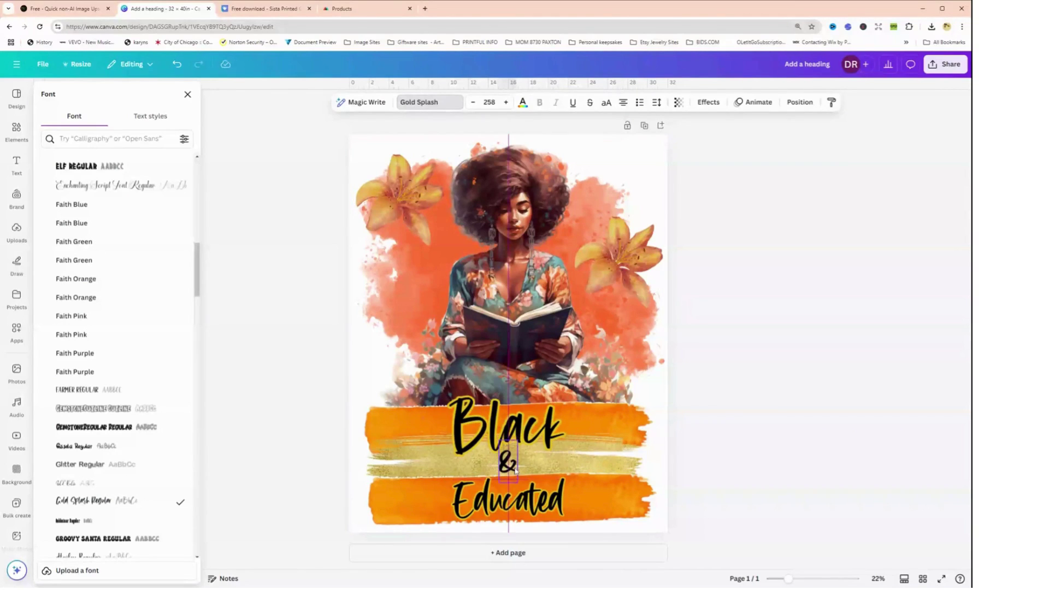
{"action": "left_click_drag", "start_coordinate": [516, 467], "coordinate": [515, 468]}
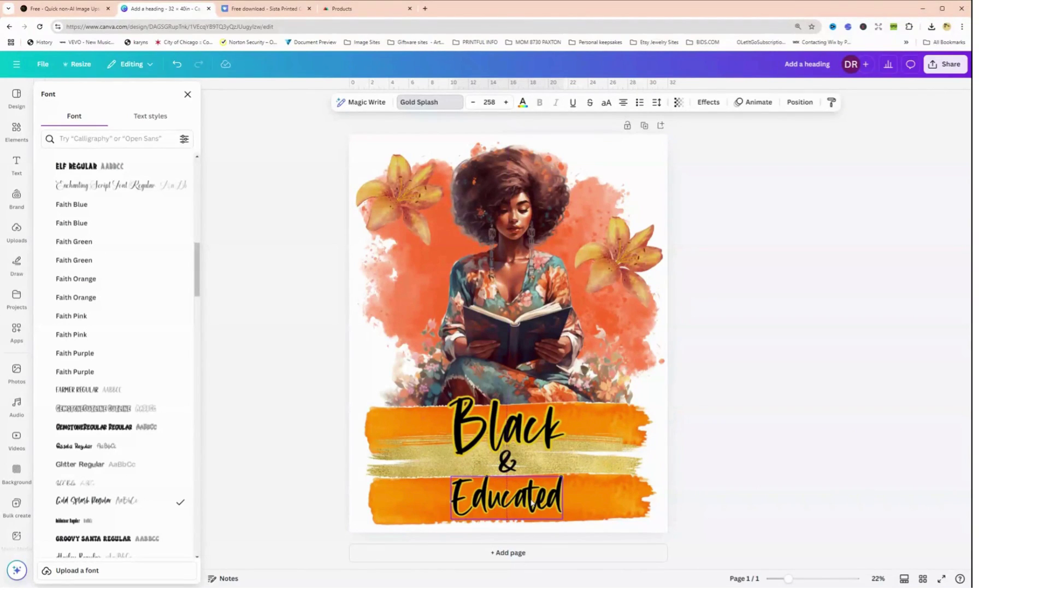
Enlarge 'Educated' to size 406 and shift it right beneath 'Black'
{"action": "left_click", "coordinate": [532, 502]}
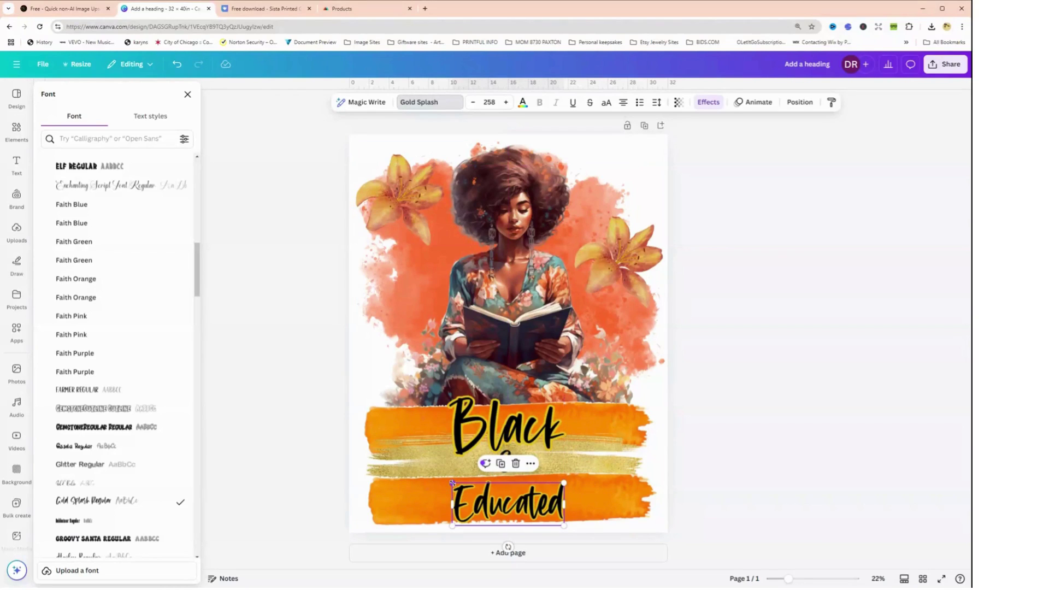
{"action": "left_click_drag", "start_coordinate": [390, 466], "coordinate": [388, 460]}
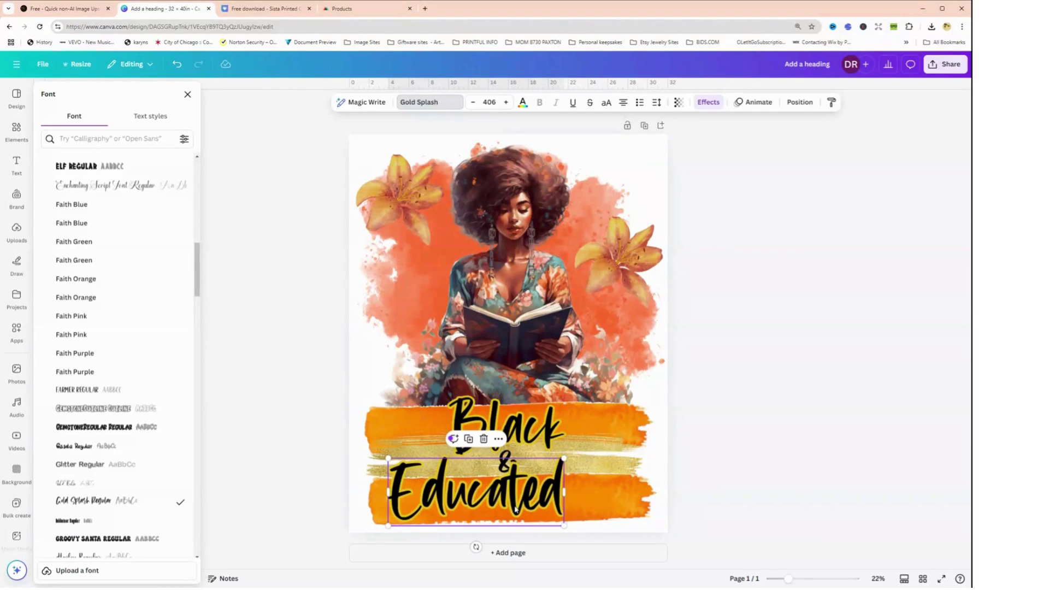
{"action": "left_click_drag", "start_coordinate": [519, 508], "coordinate": [551, 510]}
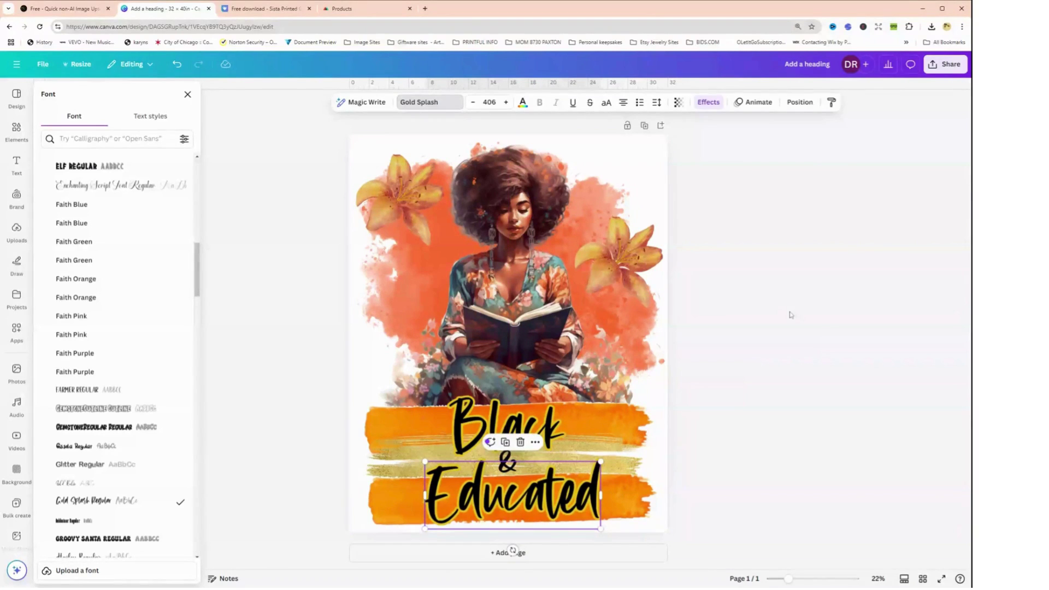
{"action": "left_click", "coordinate": [16, 164]}
{"action": "left_click", "coordinate": [415, 309]}
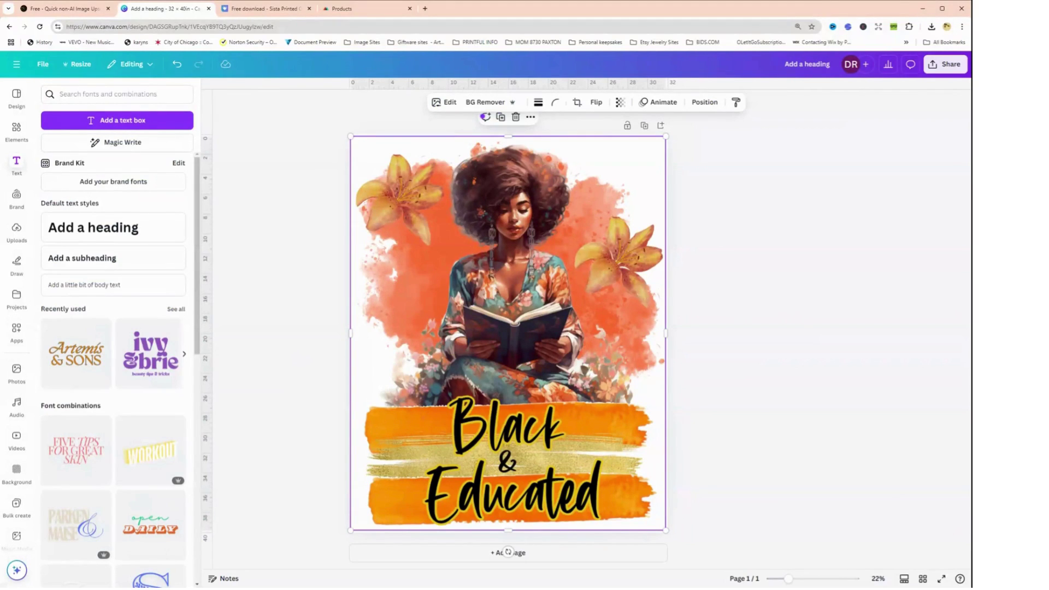
{"action": "left_click", "coordinate": [13, 135]}
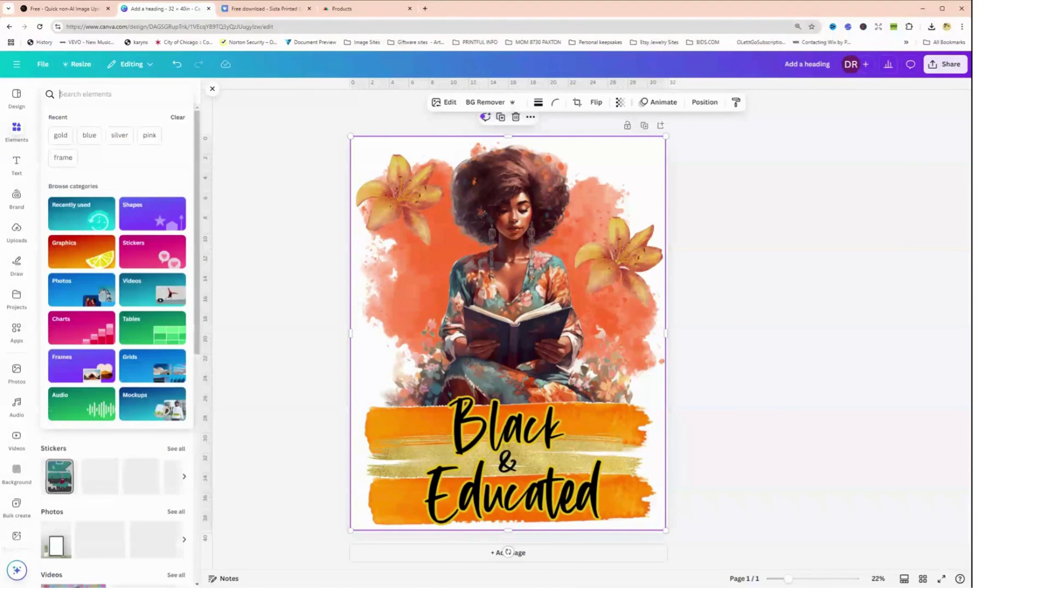
Open Shop > FREE - Background Elements in The Joy Art Club store, scroll the products, then go back to Canva
{"action": "left_click", "coordinate": [247, 11]}
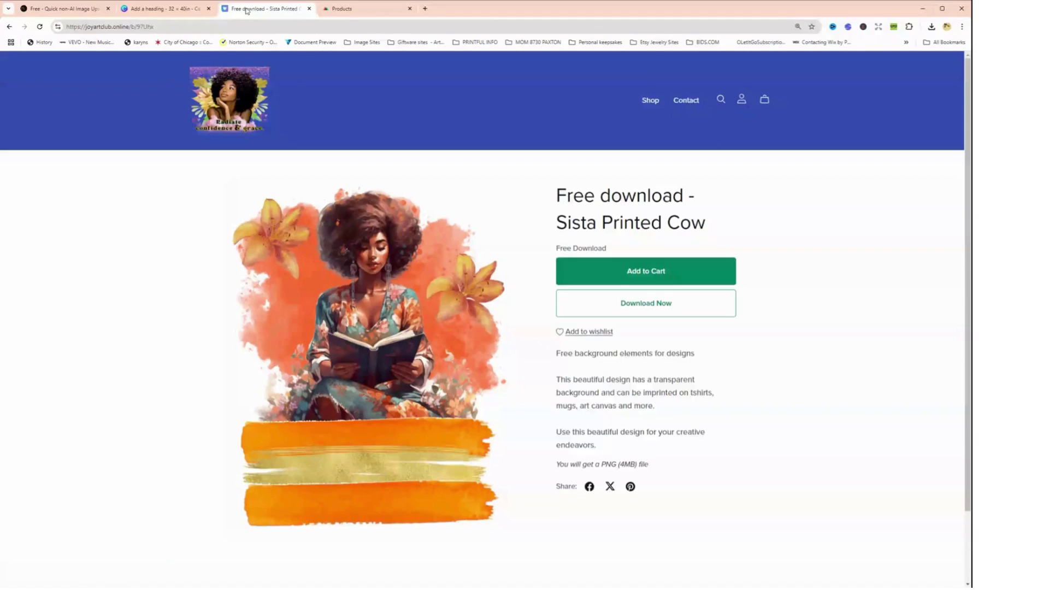
{"action": "left_click", "coordinate": [650, 101]}
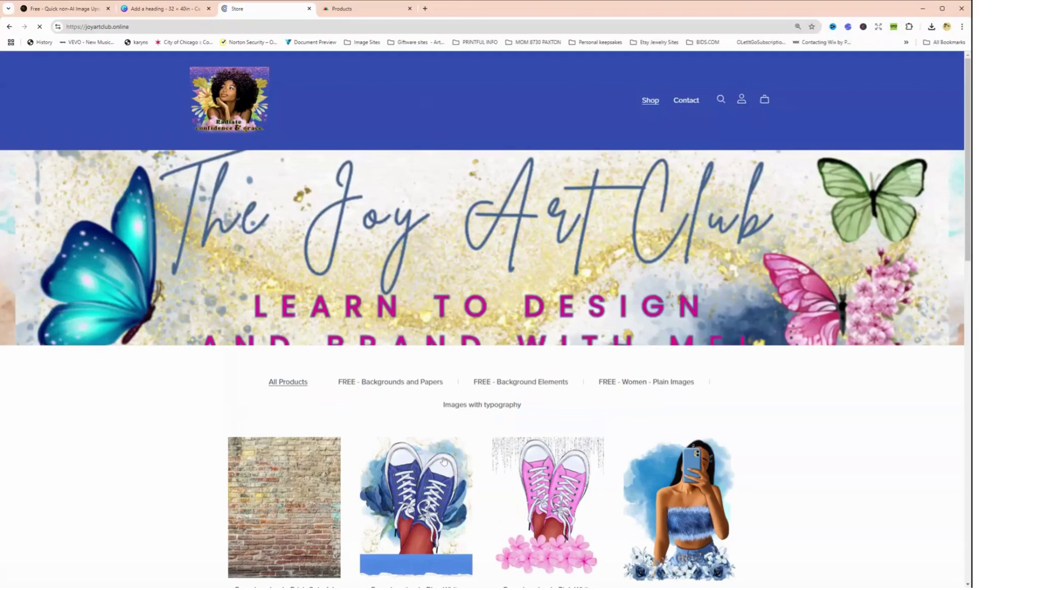
{"action": "left_click", "coordinate": [526, 382]}
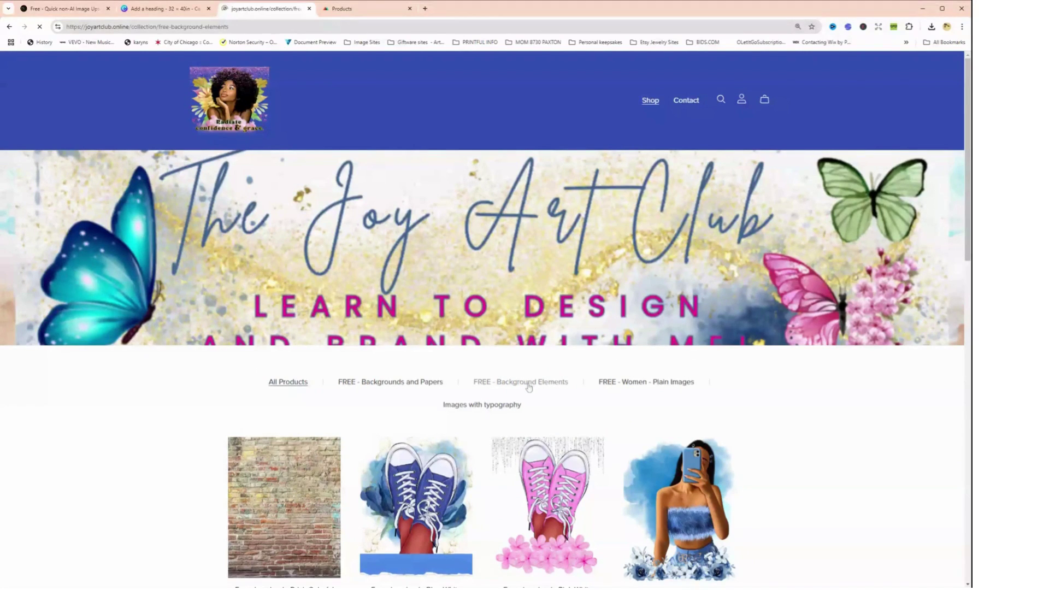
{"action": "scroll", "coordinate": [447, 382], "scroll_direction": "down", "scroll_amount": 8}
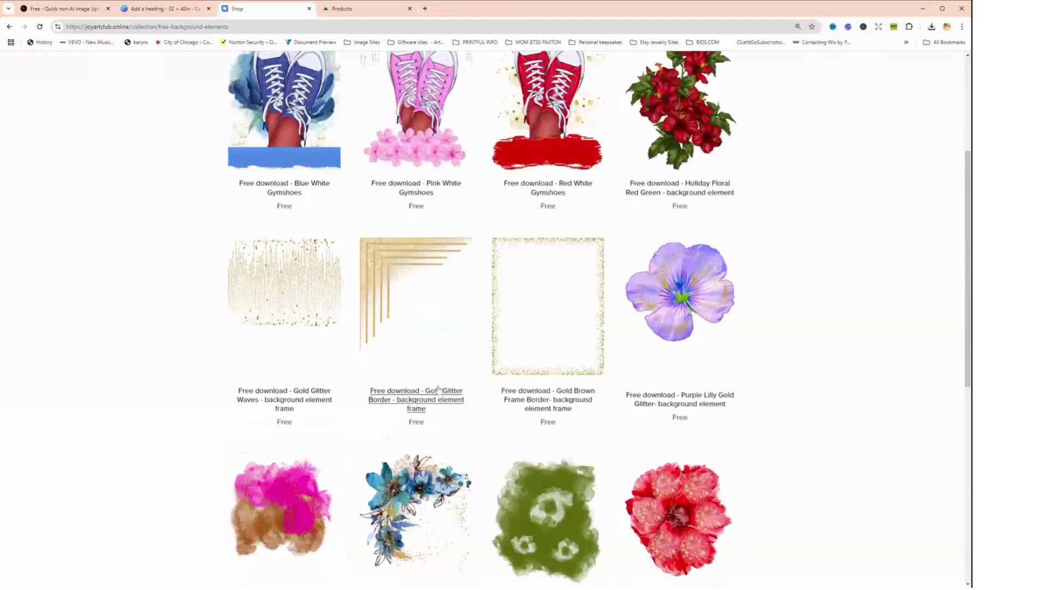
{"action": "scroll", "coordinate": [435, 392], "scroll_direction": "down", "scroll_amount": 4}
{"action": "scroll", "coordinate": [436, 392], "scroll_direction": "up", "scroll_amount": 4}
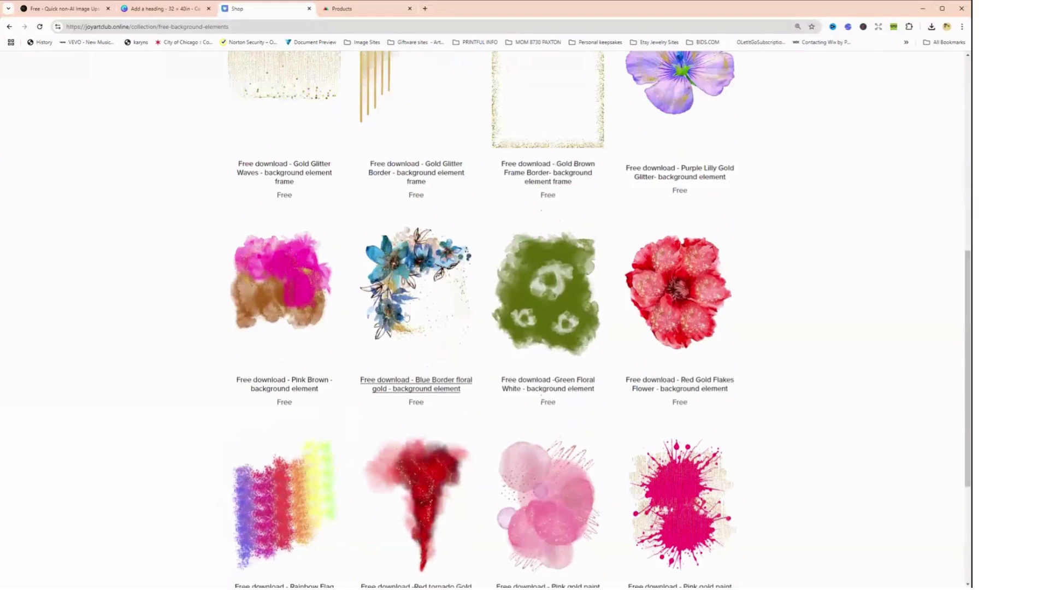
{"action": "left_click", "coordinate": [159, 9]}
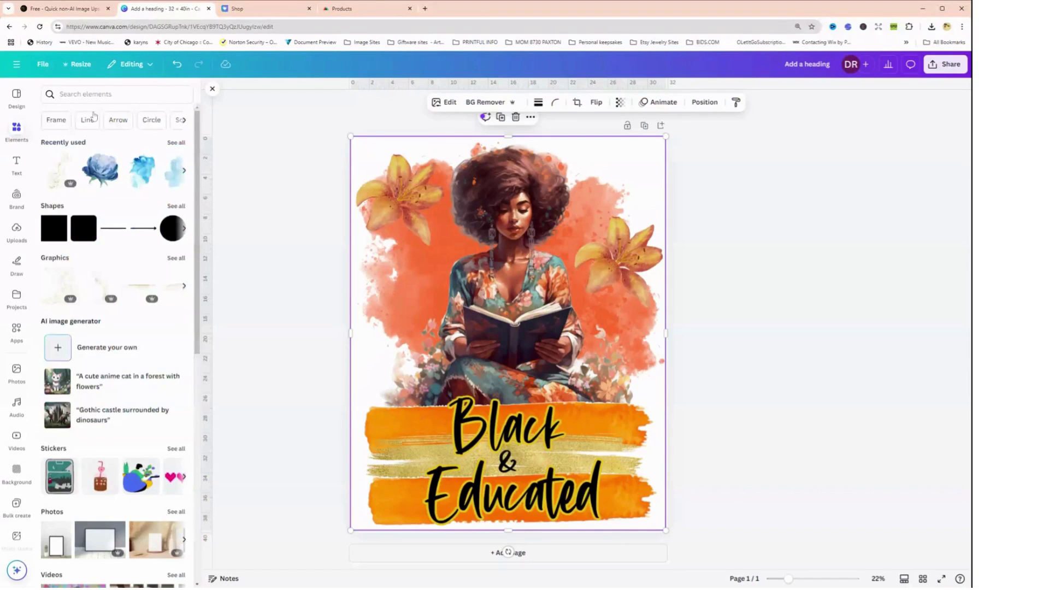
Search Elements for 'gold' and add the gold butterflies graphic from the Graphics results
{"action": "left_click", "coordinate": [109, 94]}
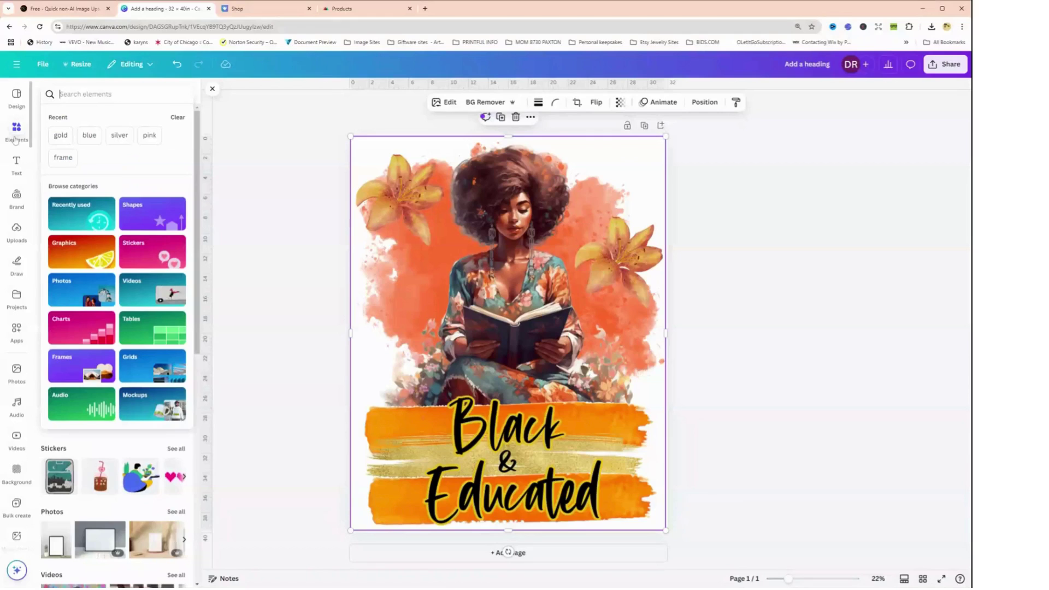
{"action": "key", "text": "Escape"}
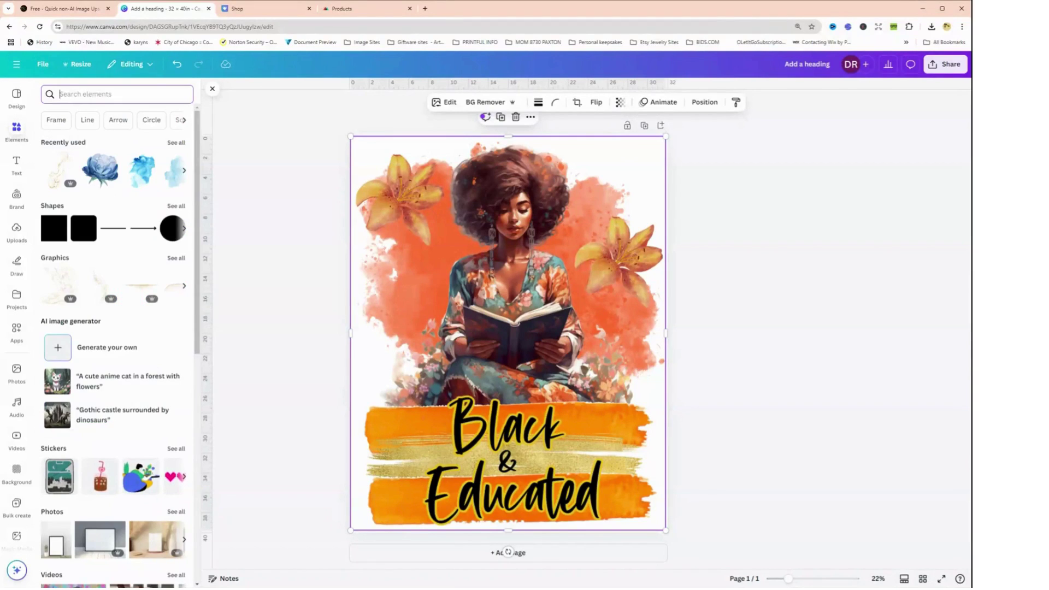
{"action": "type", "text": "gold"}
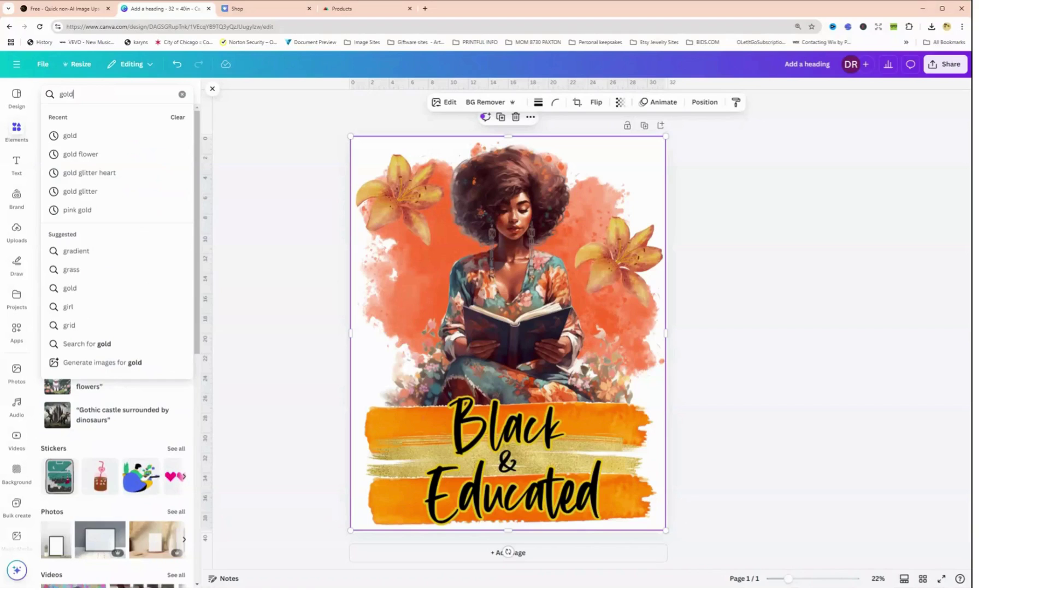
{"action": "key", "text": "Return"}
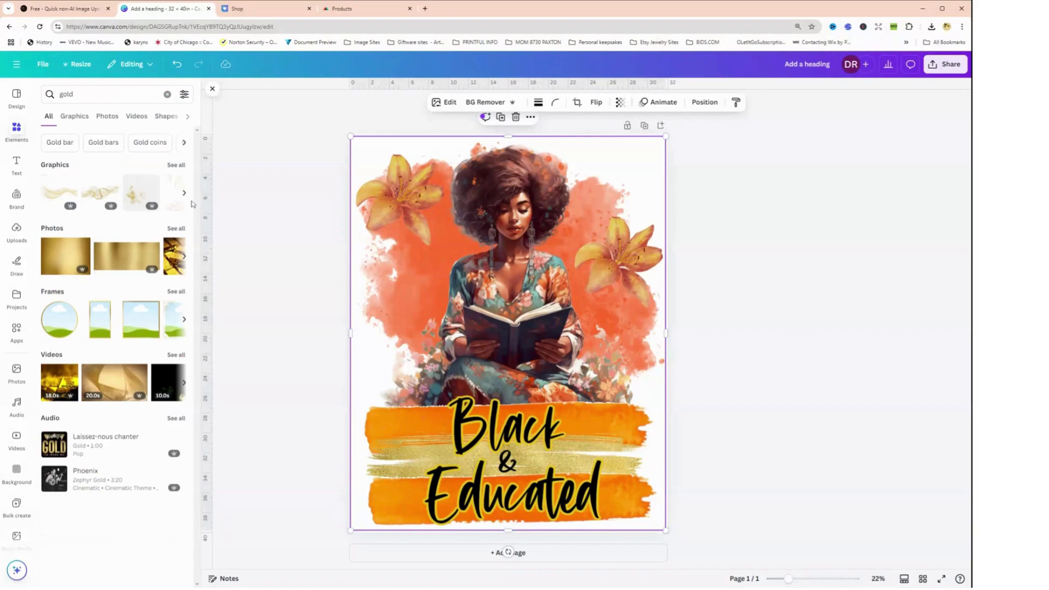
{"action": "left_click", "coordinate": [179, 168]}
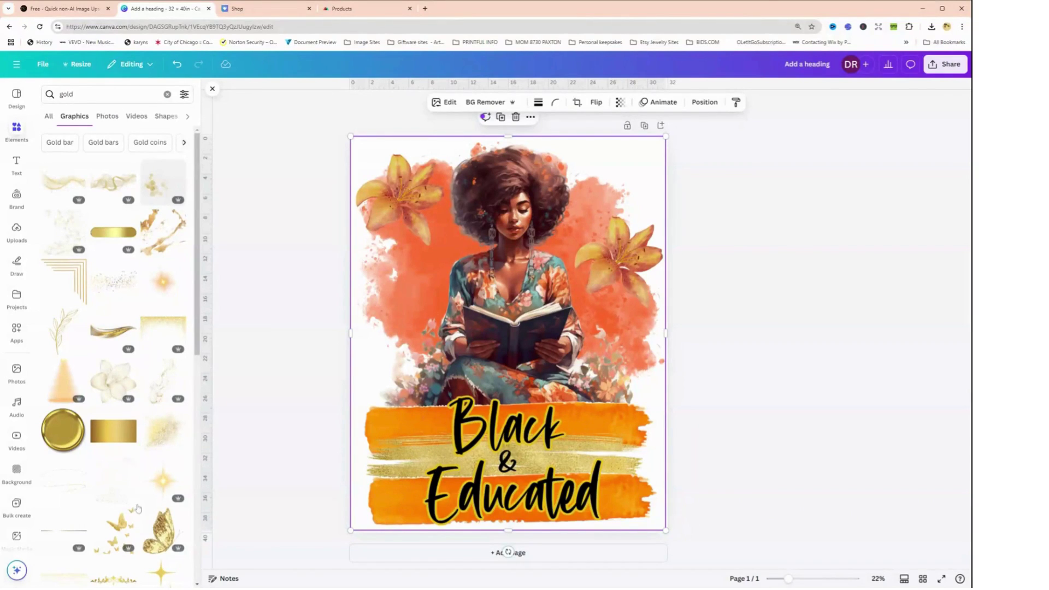
{"action": "left_click", "coordinate": [120, 525]}
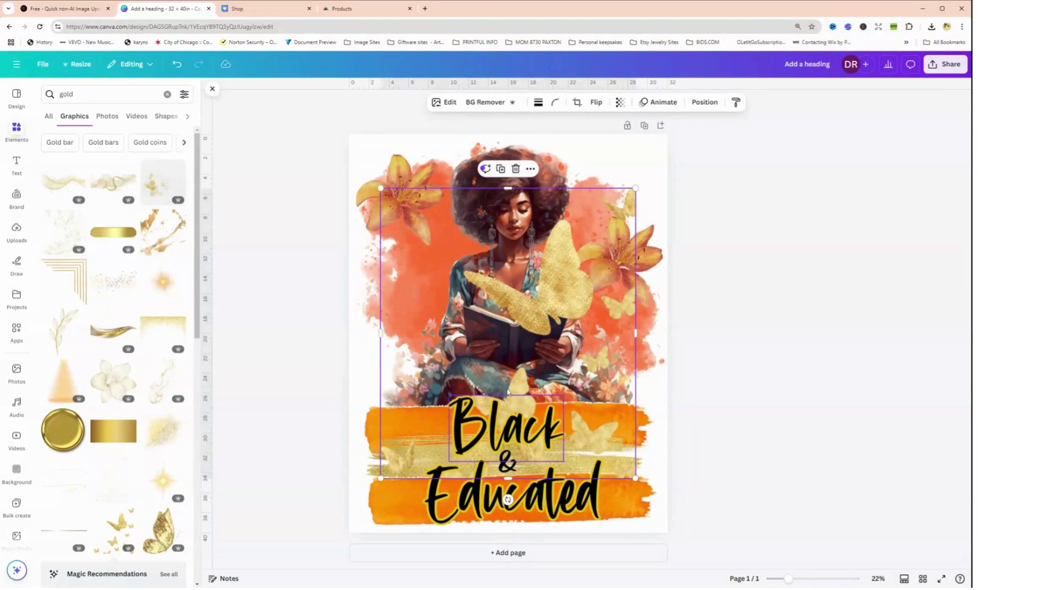
Shrink the butterflies into a small left-side cluster and place a duplicate in the top-right corner
{"action": "left_click_drag", "start_coordinate": [526, 340], "coordinate": [526, 282]}
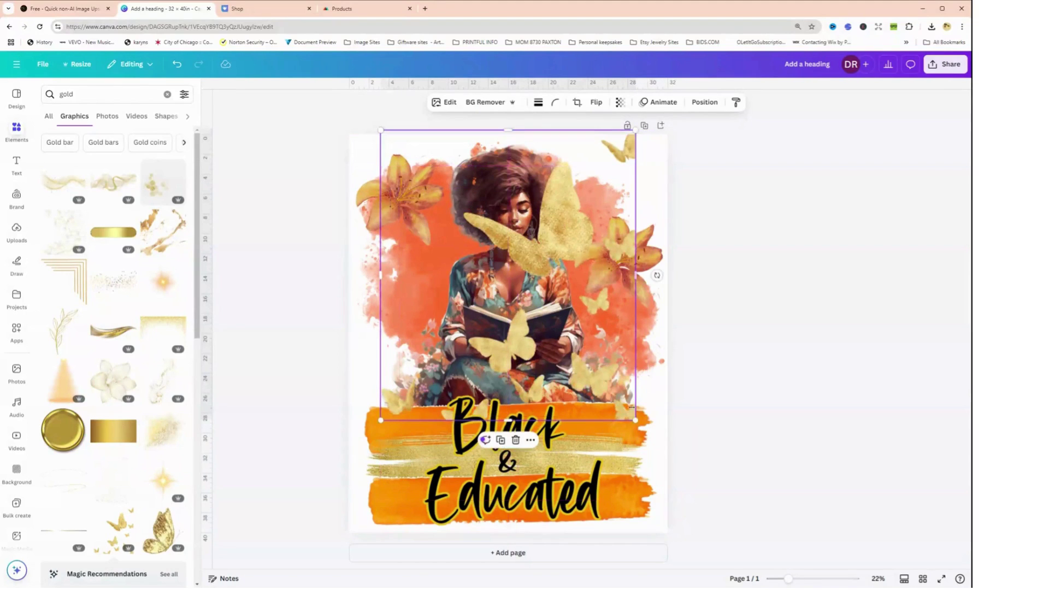
{"action": "left_click_drag", "start_coordinate": [634, 419], "coordinate": [435, 333]}
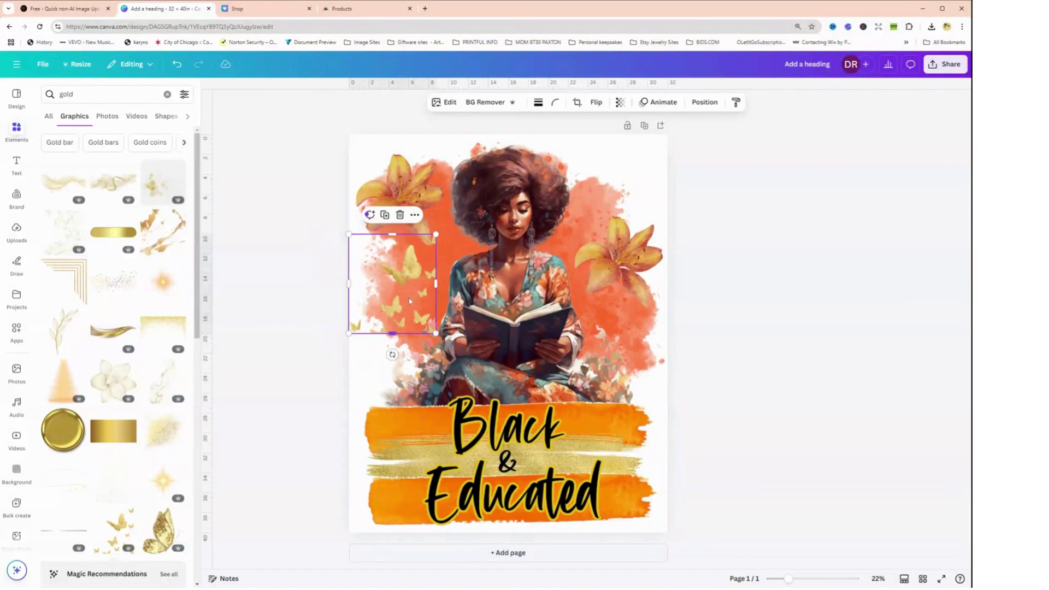
{"action": "left_click", "coordinate": [385, 215]}
{"action": "left_click_drag", "start_coordinate": [404, 262], "coordinate": [628, 202]}
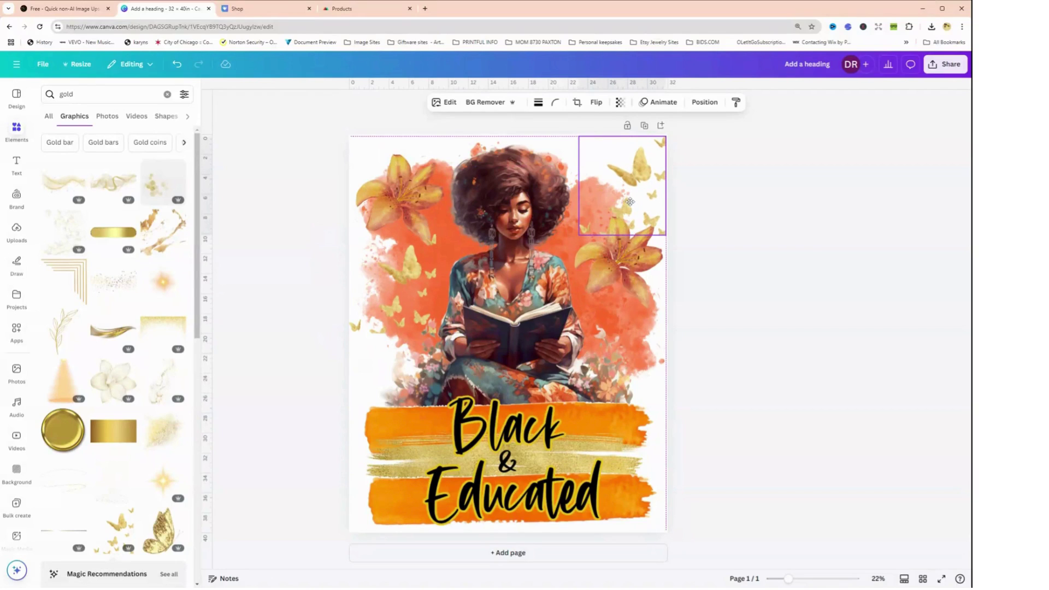
{"action": "left_click_drag", "start_coordinate": [580, 237], "coordinate": [597, 214]}
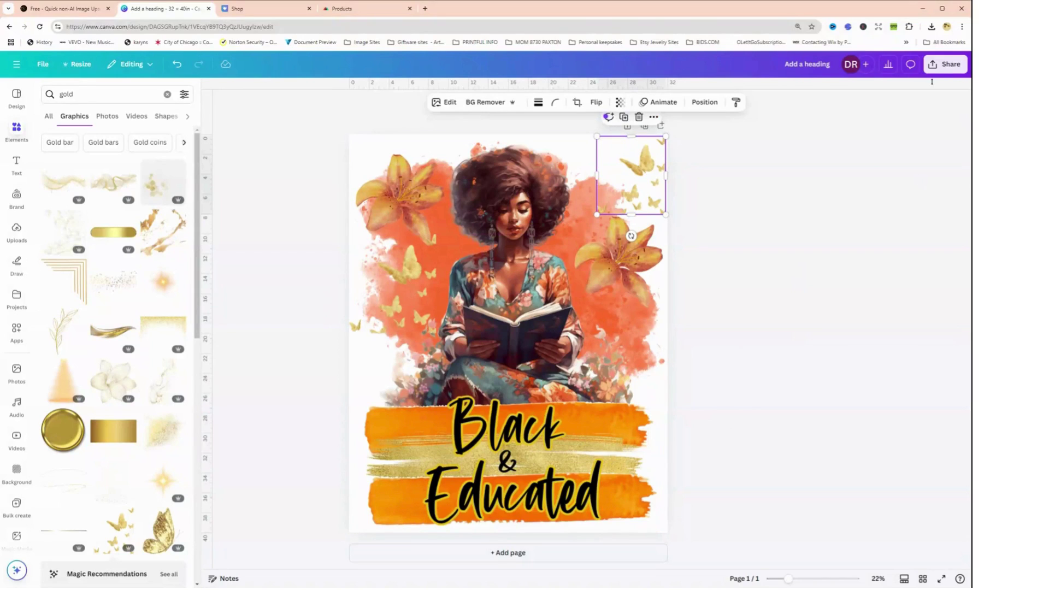
Export the Black & Educated design from Share > Download as a PNG with transparent background
{"action": "left_click", "coordinate": [944, 64]}
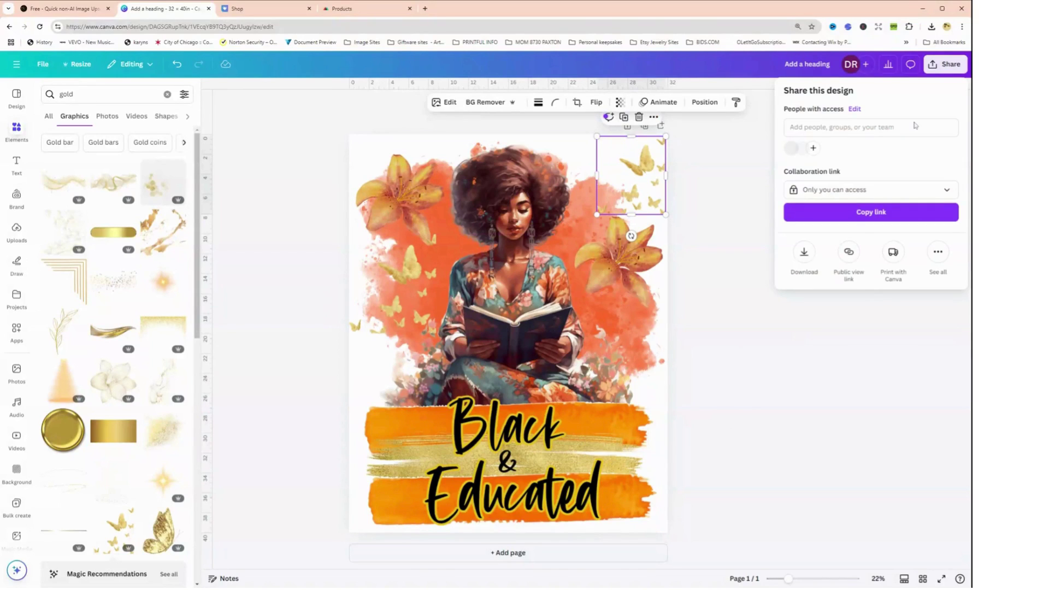
{"action": "left_click", "coordinate": [803, 255]}
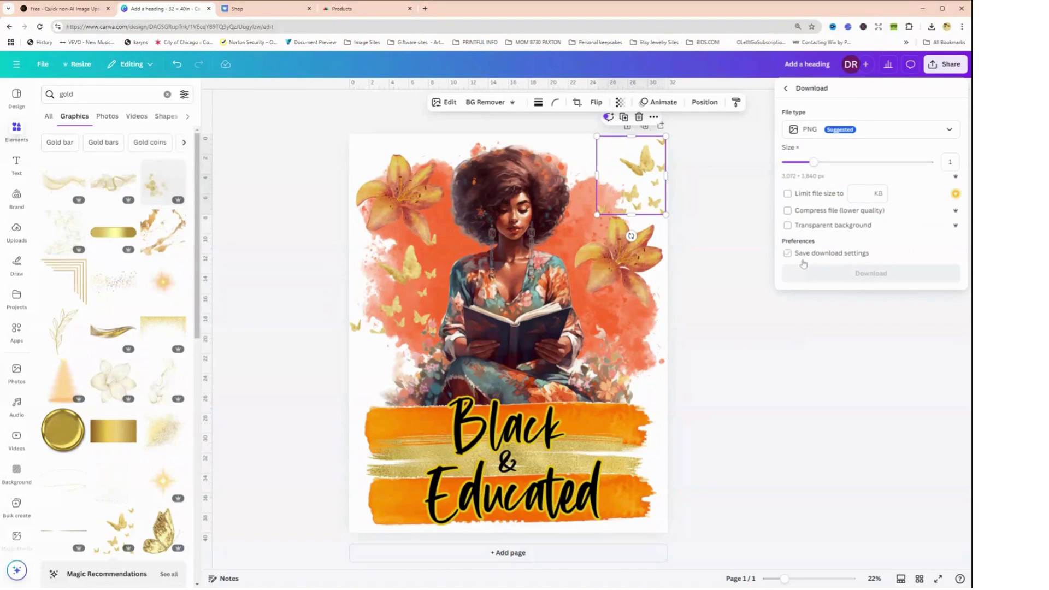
{"action": "left_click", "coordinate": [795, 229]}
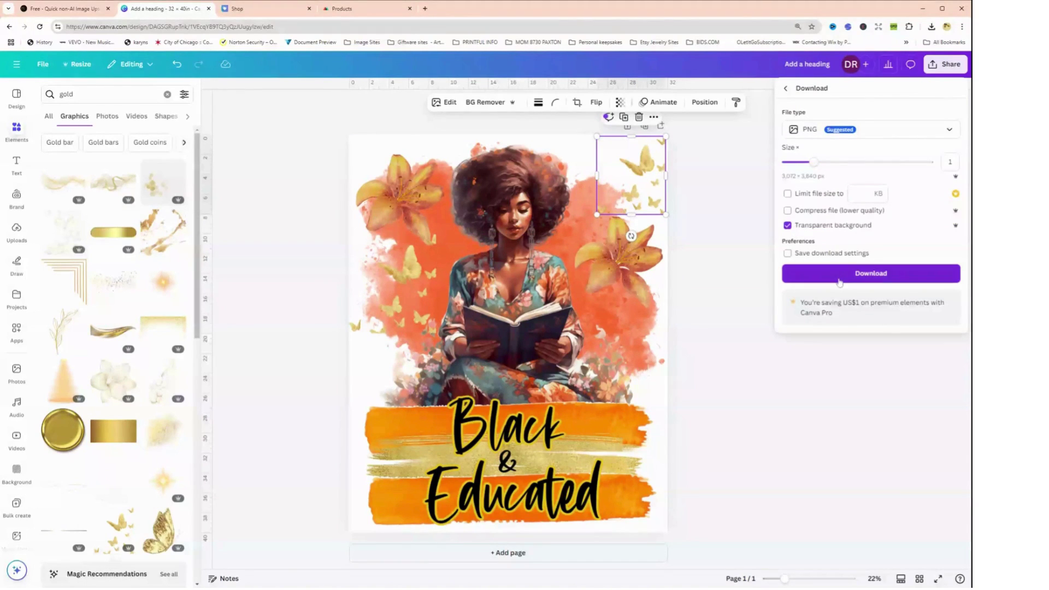
{"action": "left_click", "coordinate": [838, 280]}
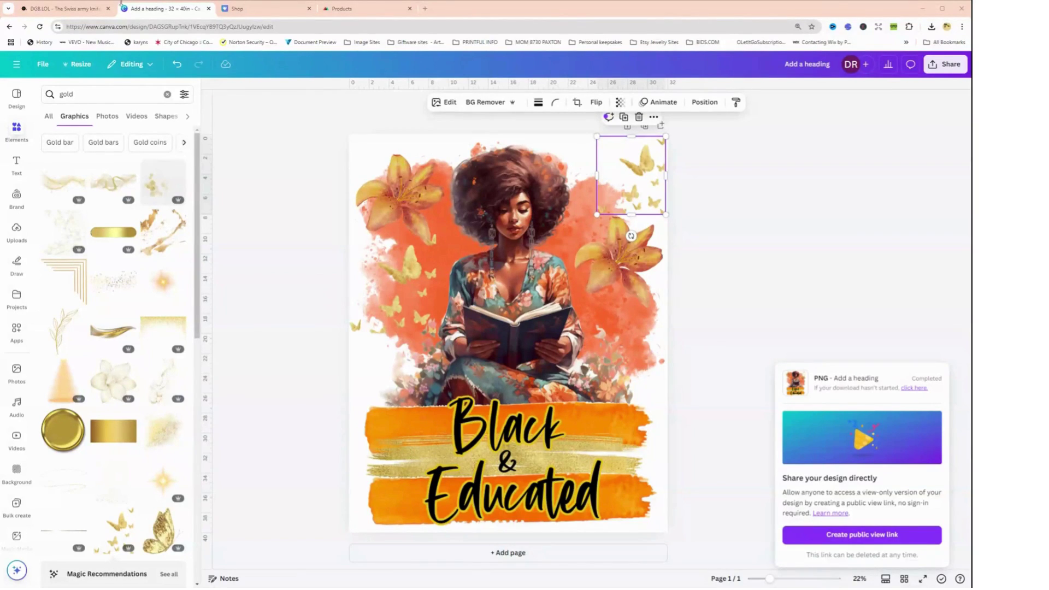
Switch to the dgb.lol site and scroll down its tools list toward the DPI Enhancer
{"action": "left_click", "coordinate": [53, 10]}
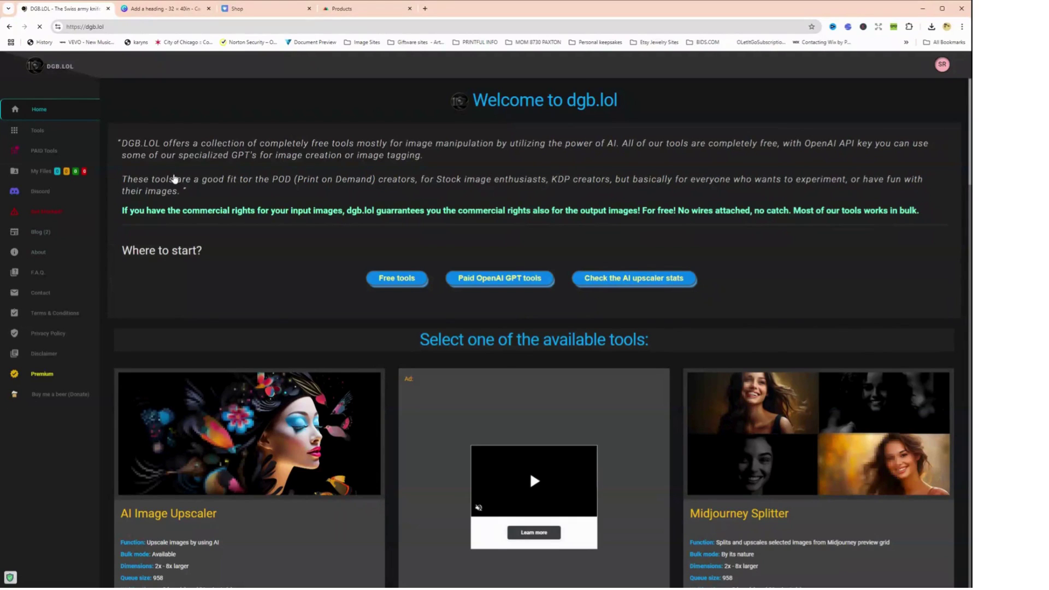
{"action": "scroll", "coordinate": [347, 484], "scroll_direction": "down", "scroll_amount": 1}
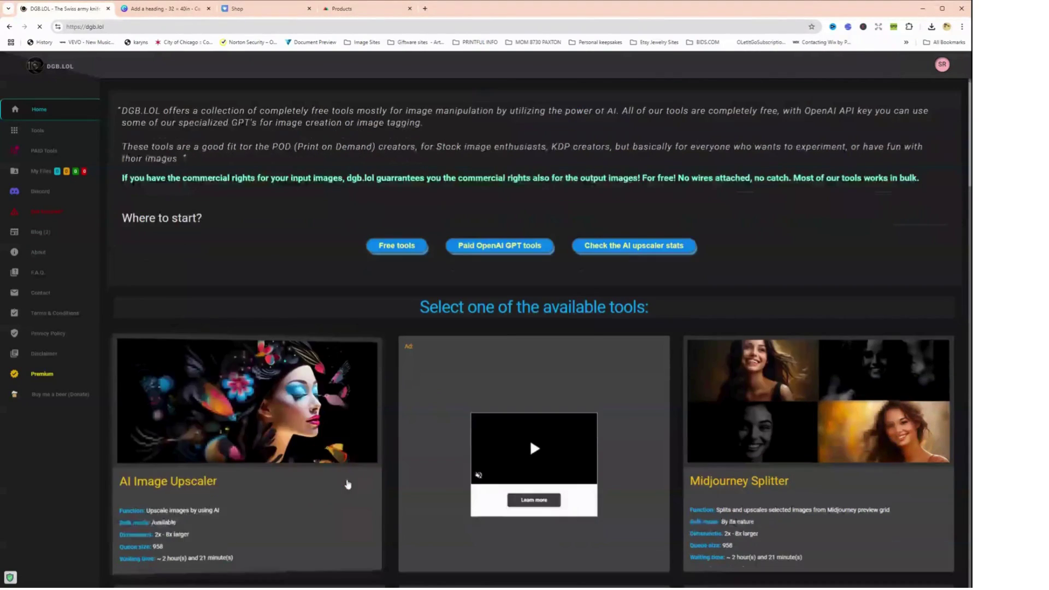
{"action": "scroll", "coordinate": [347, 484], "scroll_direction": "down", "scroll_amount": 7}
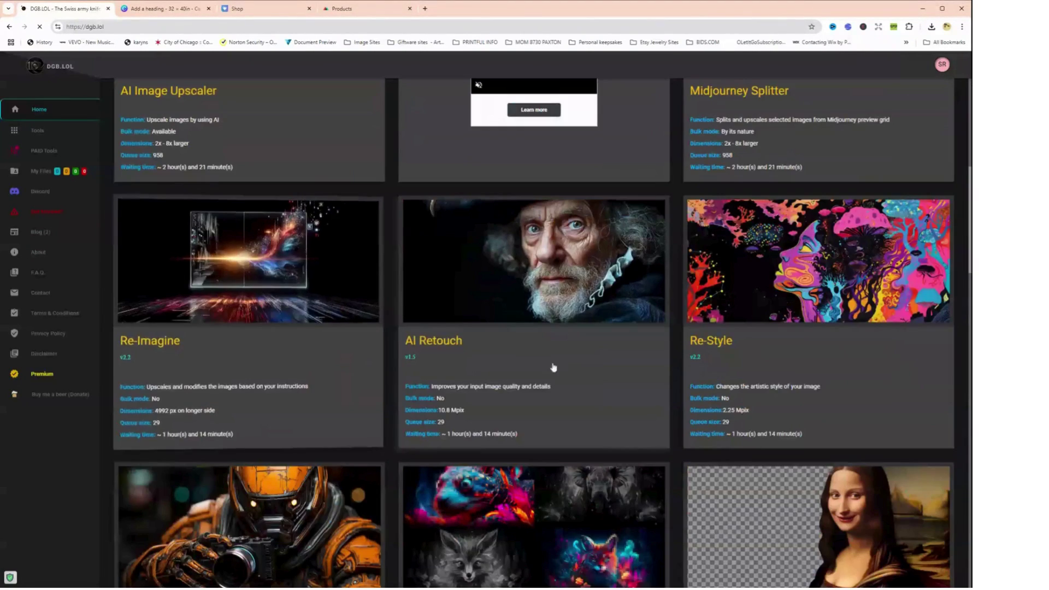
{"action": "scroll", "coordinate": [244, 456], "scroll_direction": "down", "scroll_amount": 5}
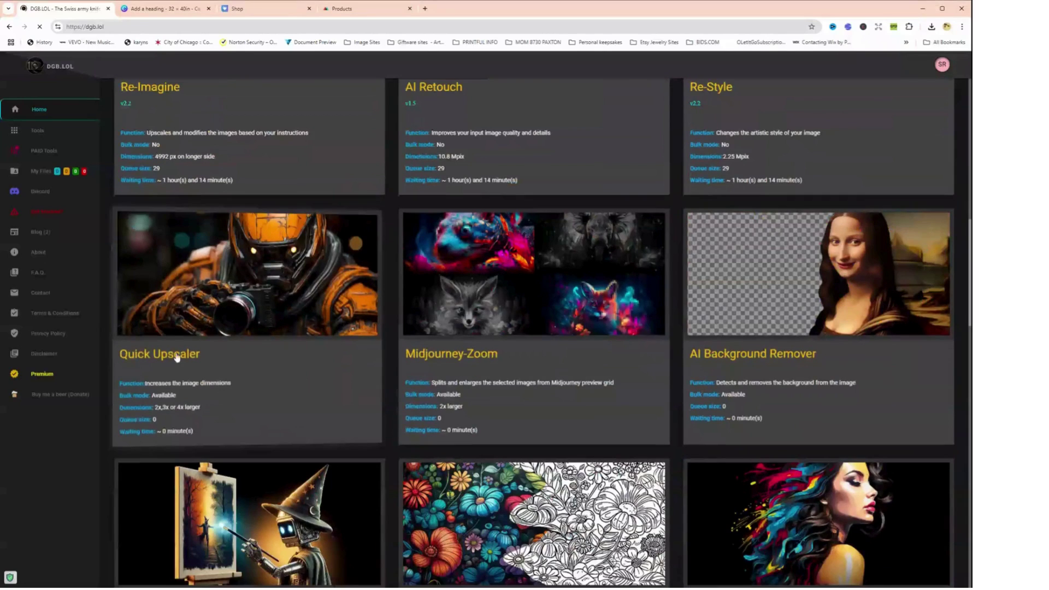
{"action": "scroll", "coordinate": [390, 391], "scroll_direction": "down", "scroll_amount": 5}
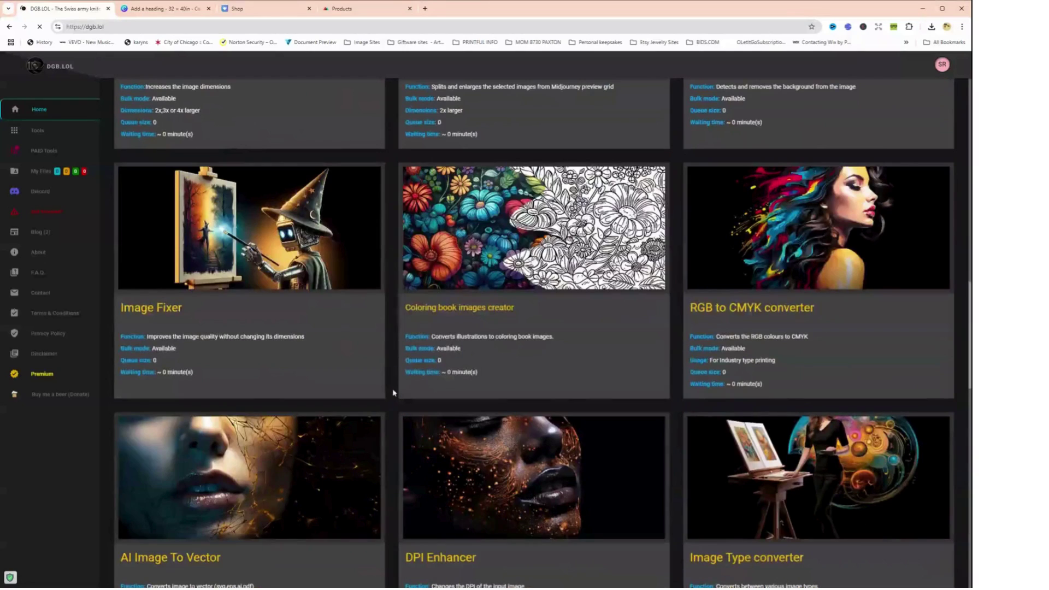
{"action": "scroll", "coordinate": [482, 360], "scroll_direction": "down", "scroll_amount": 4}
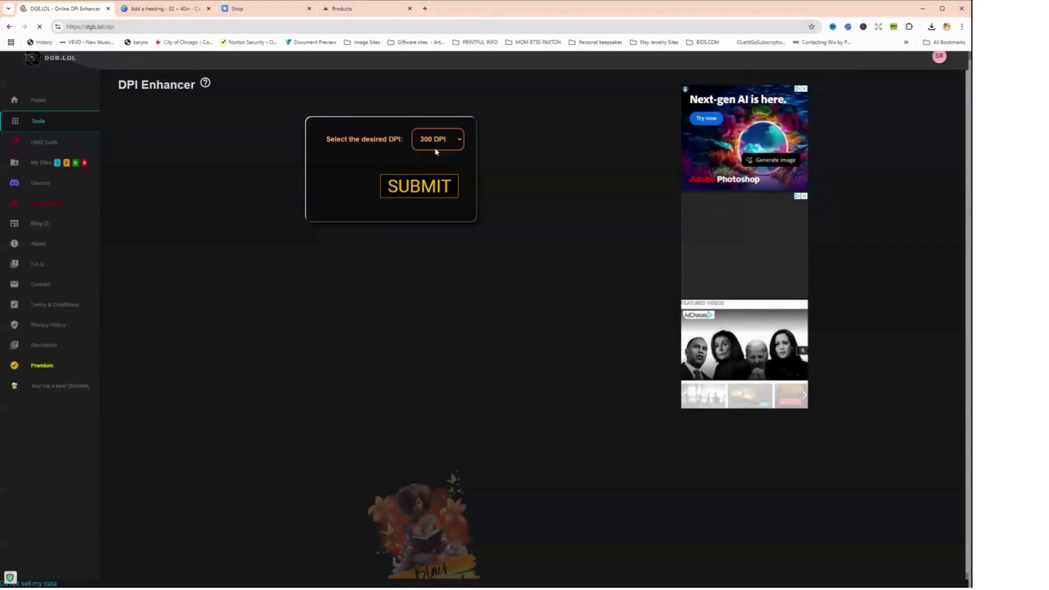
Submit the uploaded design for 300 DPI enhancement
{"action": "left_click", "coordinate": [419, 194]}
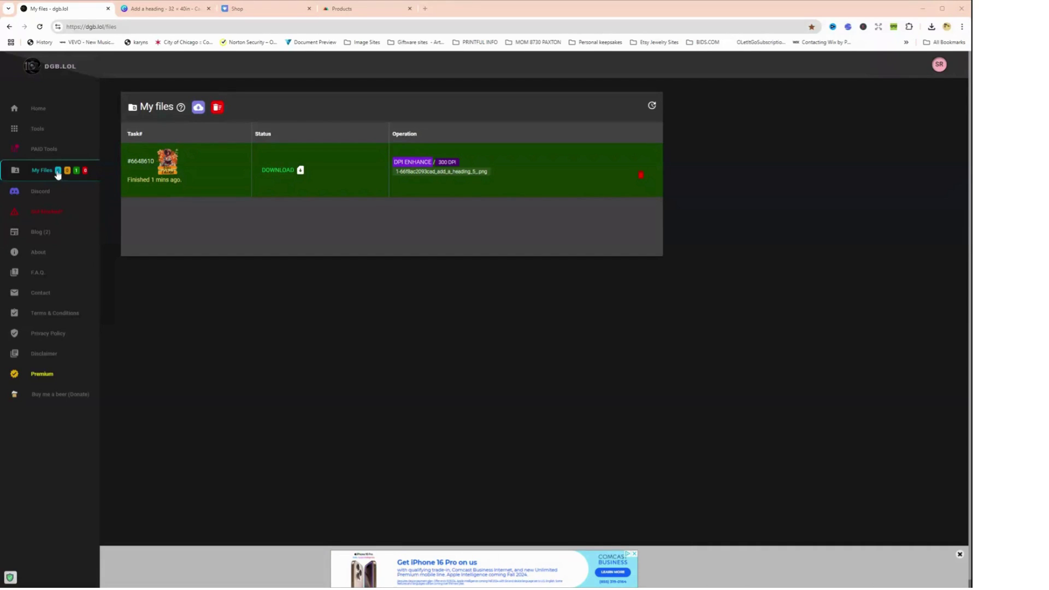
Download the finished DPI ENHANCE file from the My files list
{"action": "left_click", "coordinate": [290, 175]}
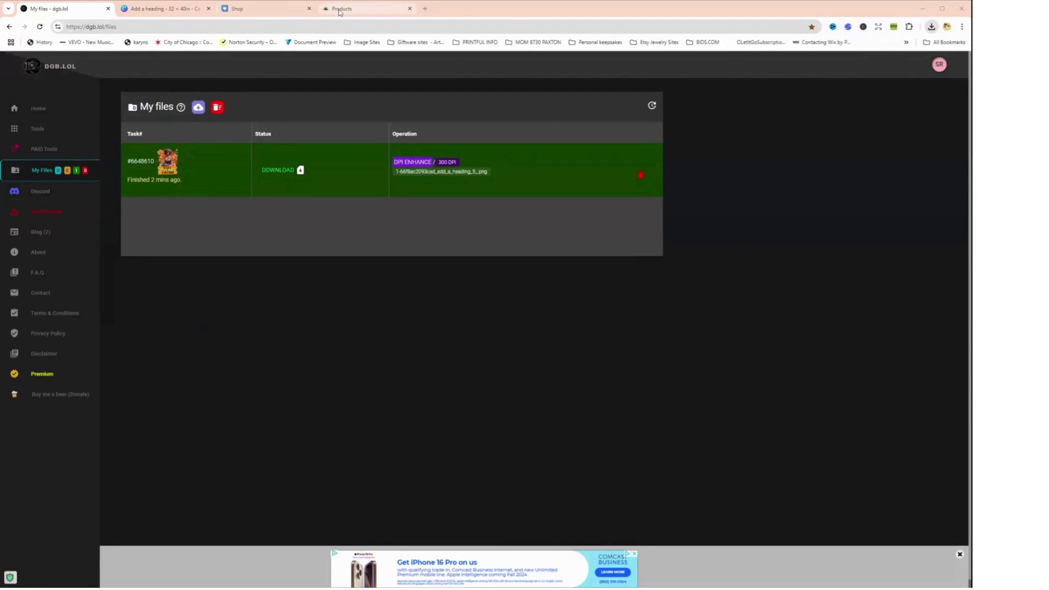
In the Printful T-shirt editor, delete the Pink-White-Gymshoes sneakers design from the shirt front
{"action": "left_click", "coordinate": [339, 12]}
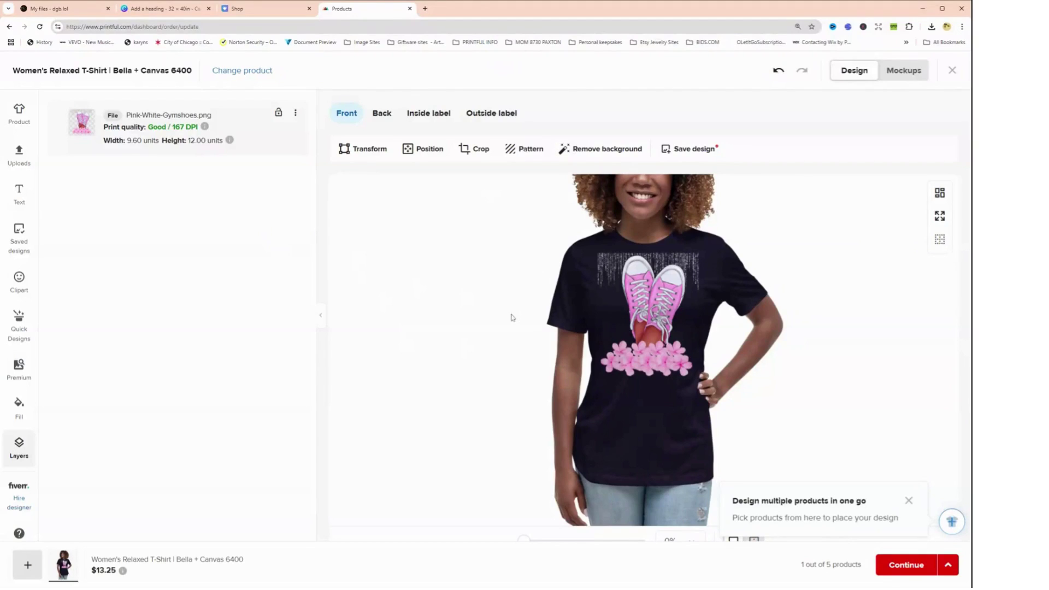
{"action": "left_click", "coordinate": [650, 328]}
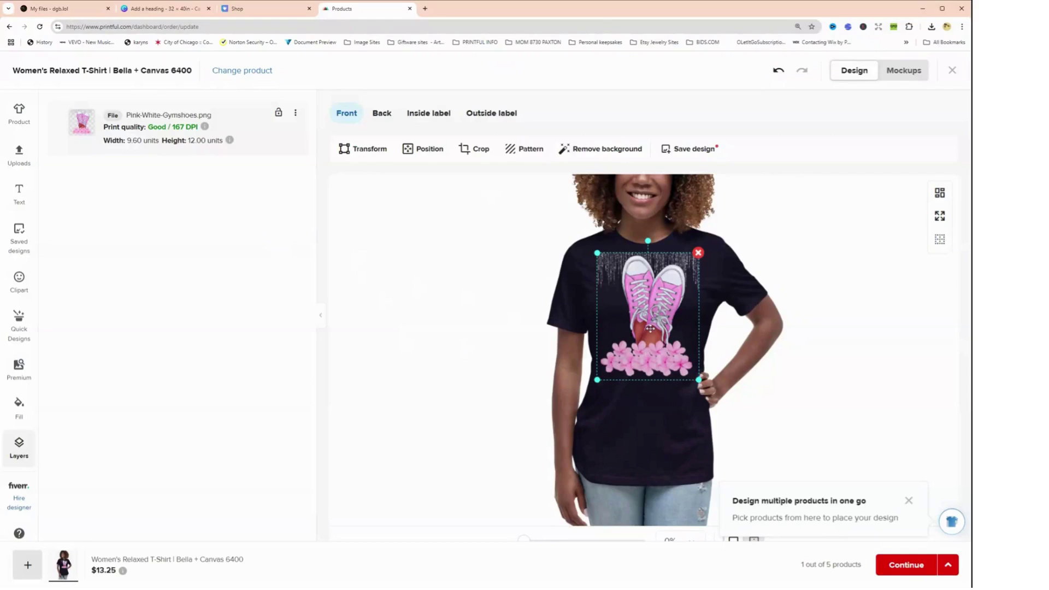
{"action": "left_click_drag", "start_coordinate": [650, 328], "coordinate": [633, 316]}
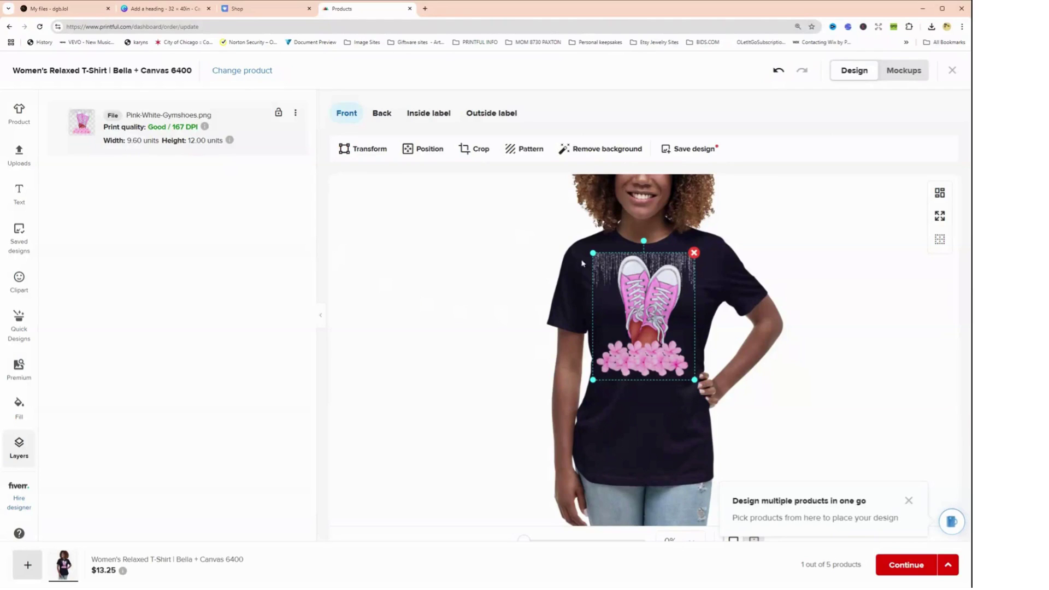
{"action": "left_click_drag", "start_coordinate": [650, 338], "coordinate": [655, 332]}
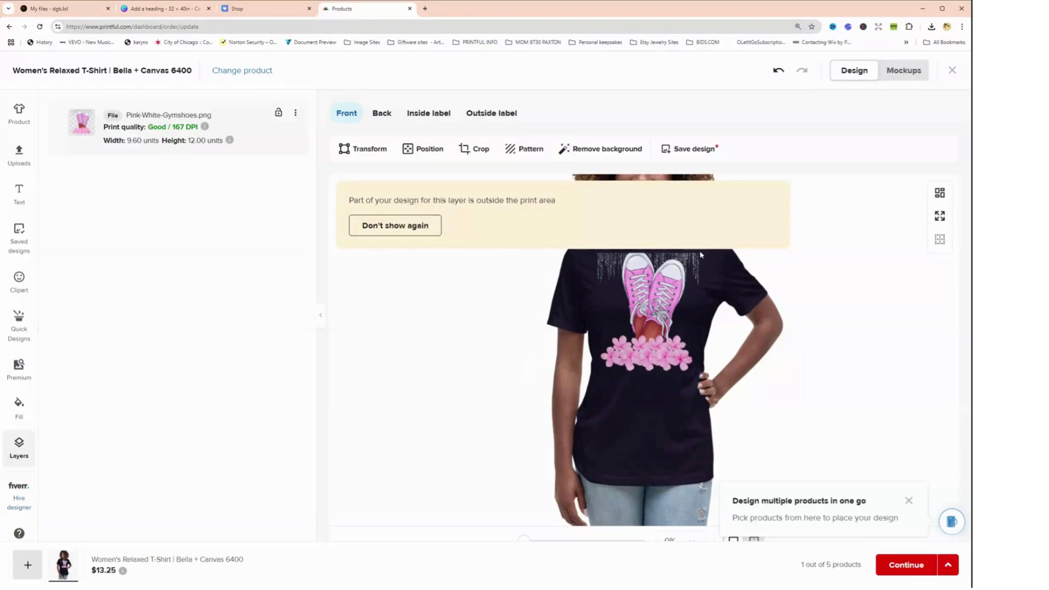
{"action": "left_click_drag", "start_coordinate": [699, 257], "coordinate": [694, 272]}
{"action": "left_click", "coordinate": [694, 269]}
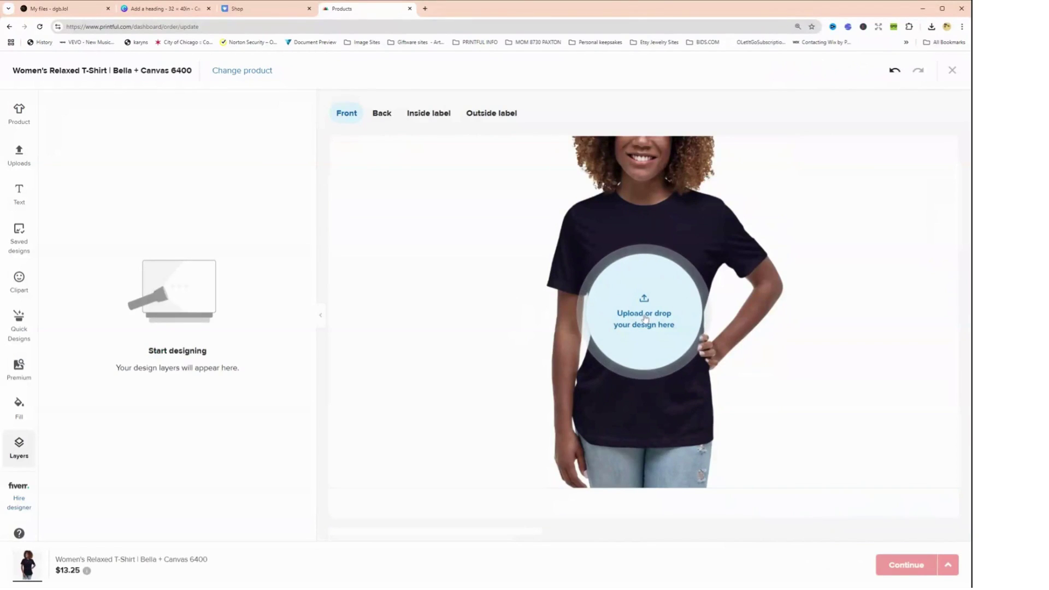
Upload the 300dpi Black & Educated PNG and apply it from the File library to the shirt
{"action": "left_click", "coordinate": [645, 319]}
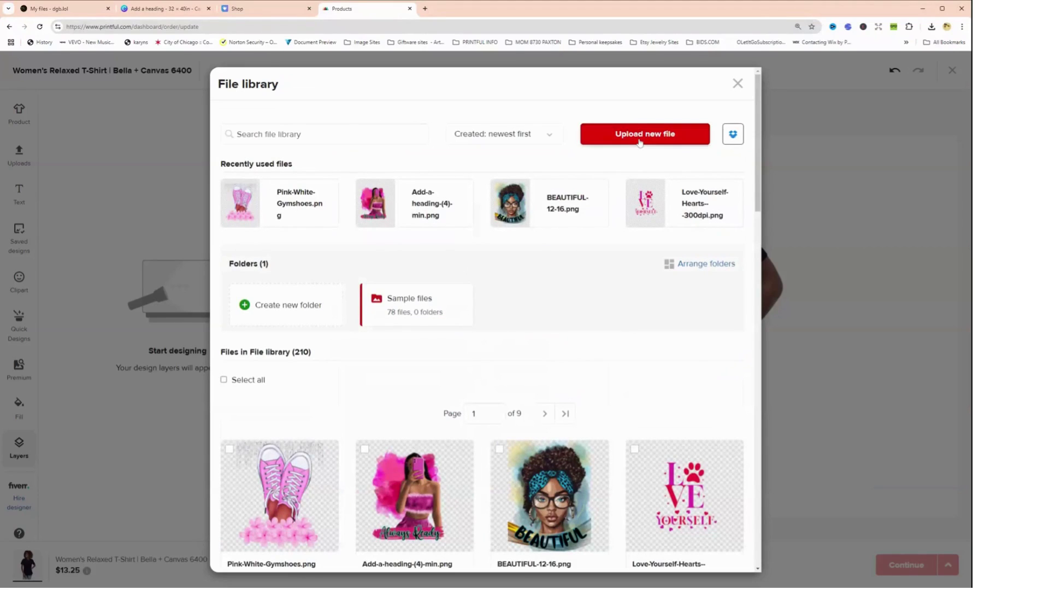
{"action": "left_click", "coordinate": [640, 142]}
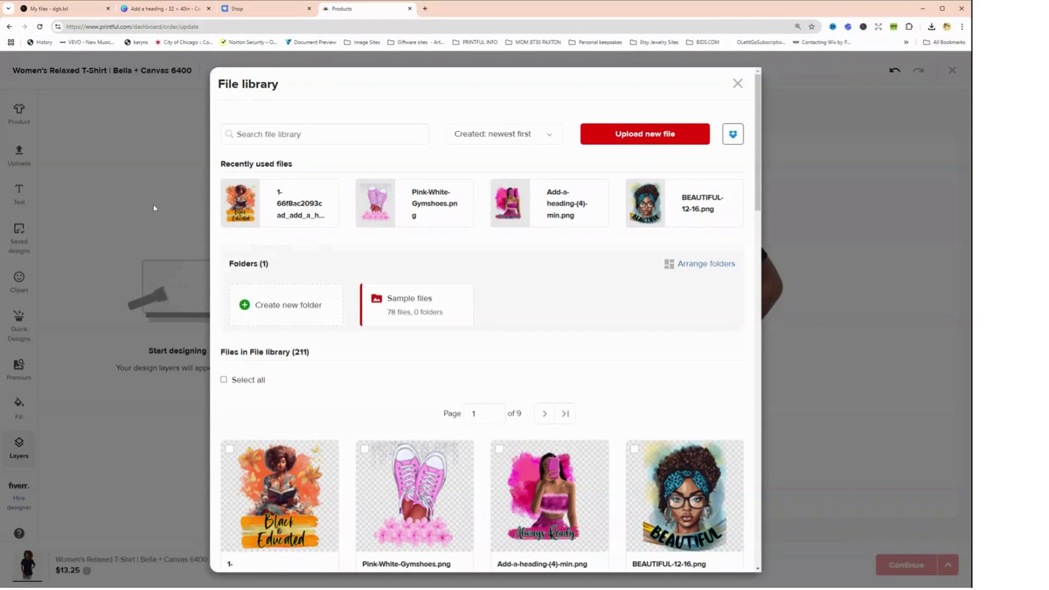
{"action": "left_click", "coordinate": [244, 210]}
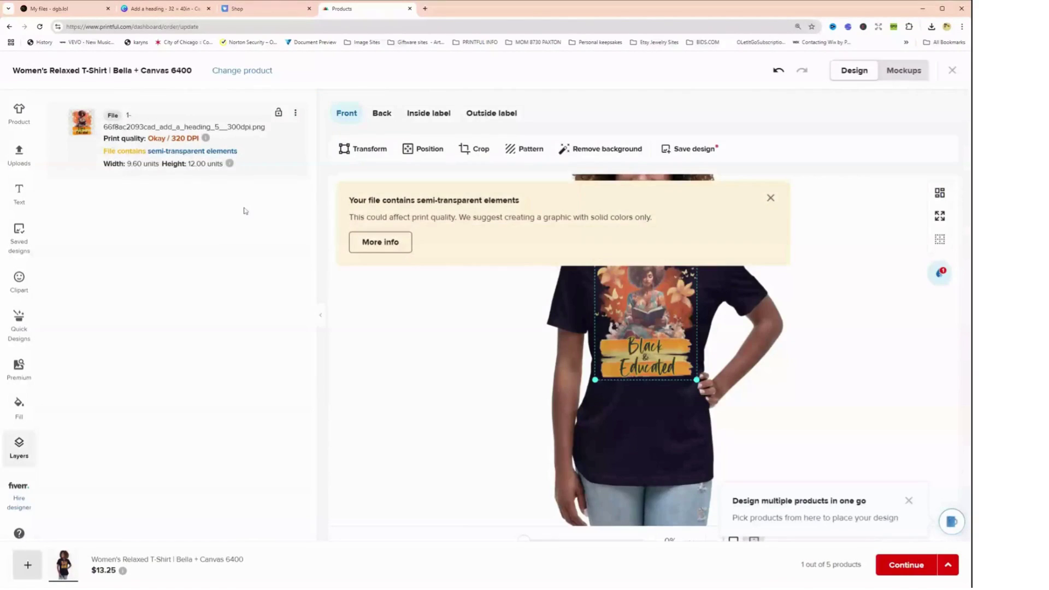
Dismiss the semi-transparency warning and drag the 9.60 × 12.00 design into place on the chest
{"action": "left_click", "coordinate": [770, 199]}
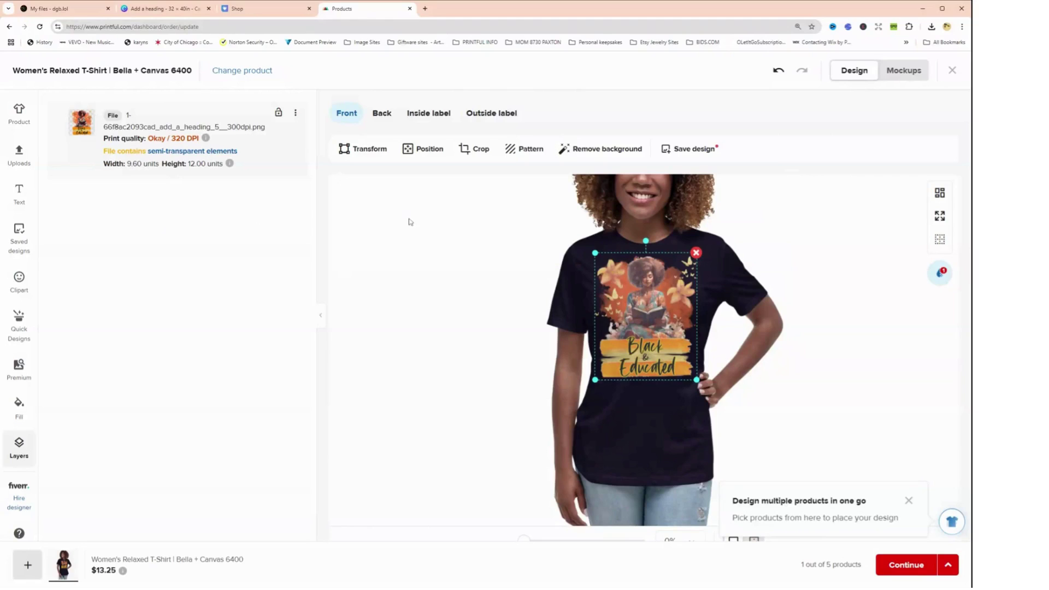
{"action": "left_click_drag", "start_coordinate": [653, 340], "coordinate": [659, 342]}
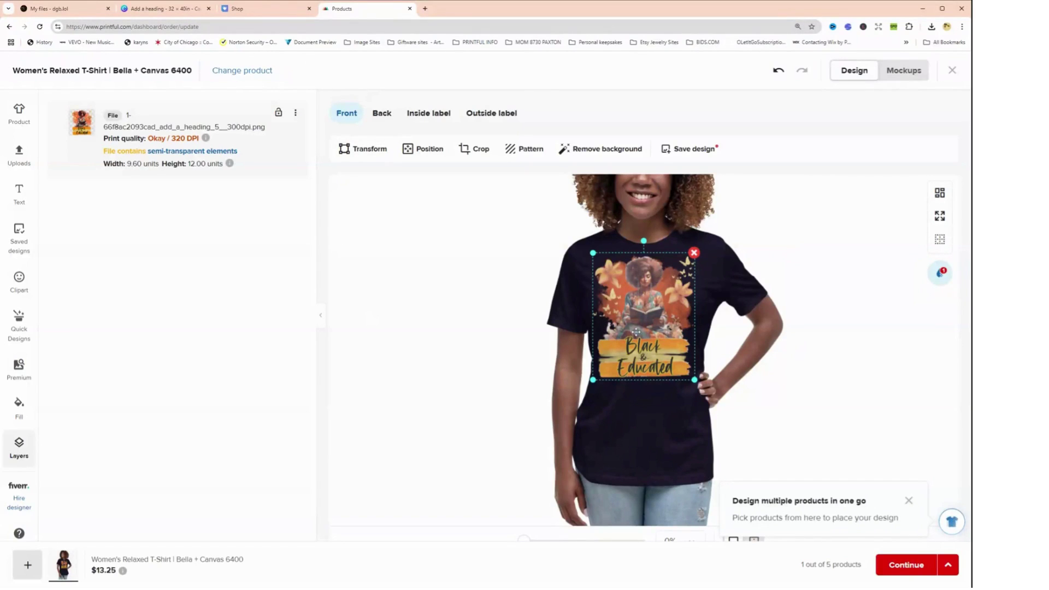
{"action": "left_click_drag", "start_coordinate": [636, 333], "coordinate": [657, 339]}
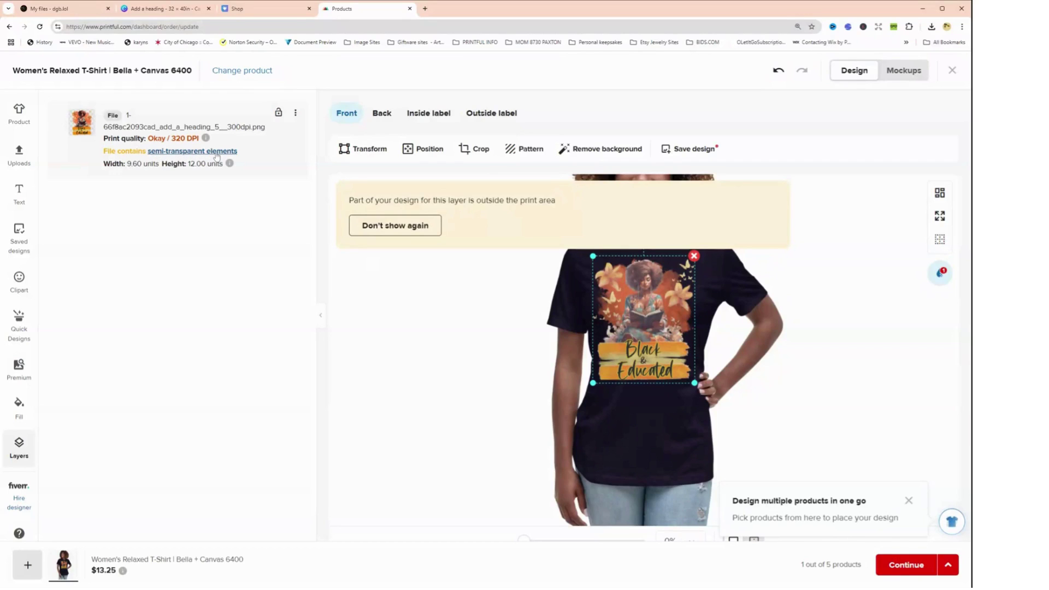
{"action": "left_click_drag", "start_coordinate": [639, 330], "coordinate": [638, 327]}
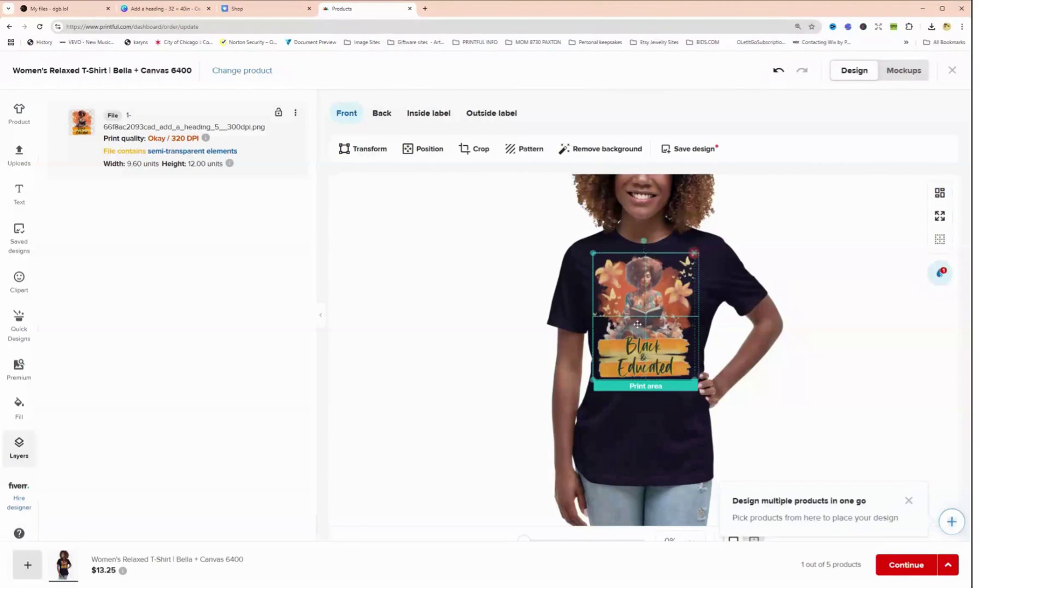
{"action": "left_click", "coordinate": [780, 382]}
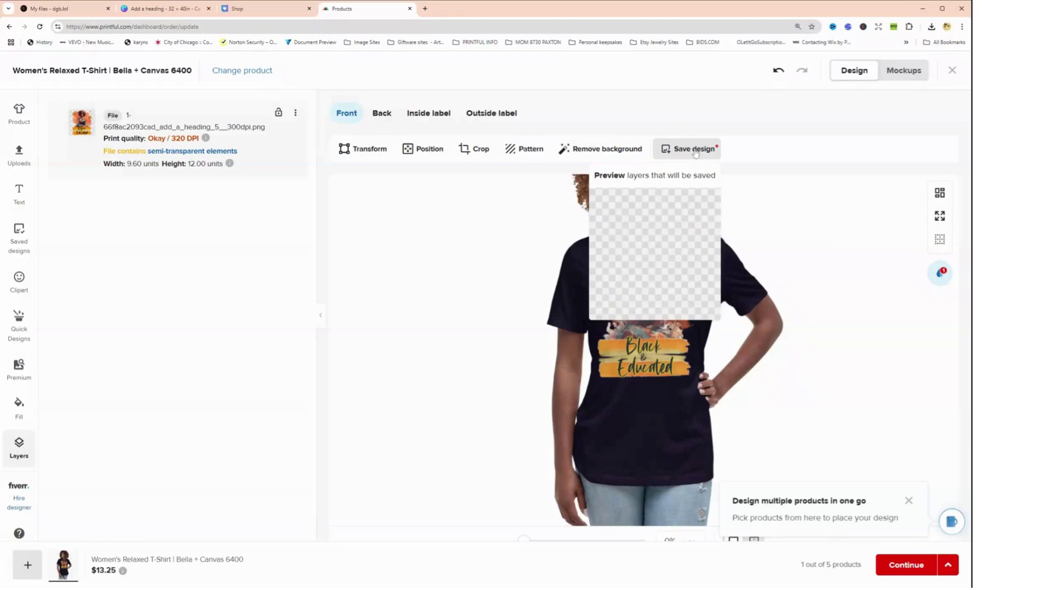
Generate the mockups and review the model previews from front, side and angled views
{"action": "left_click", "coordinate": [900, 75]}
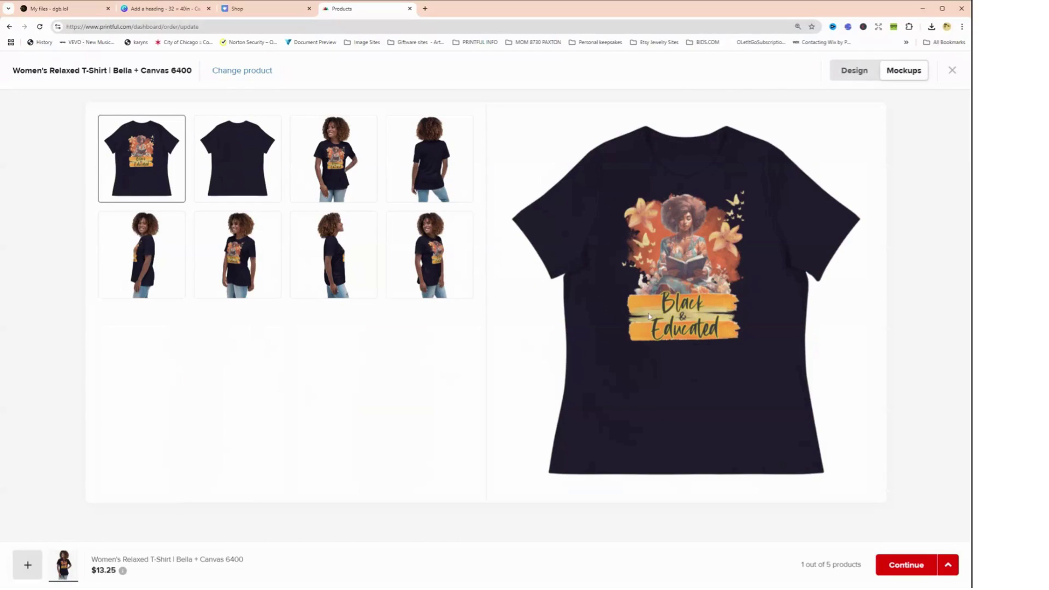
{"action": "left_click", "coordinate": [339, 174]}
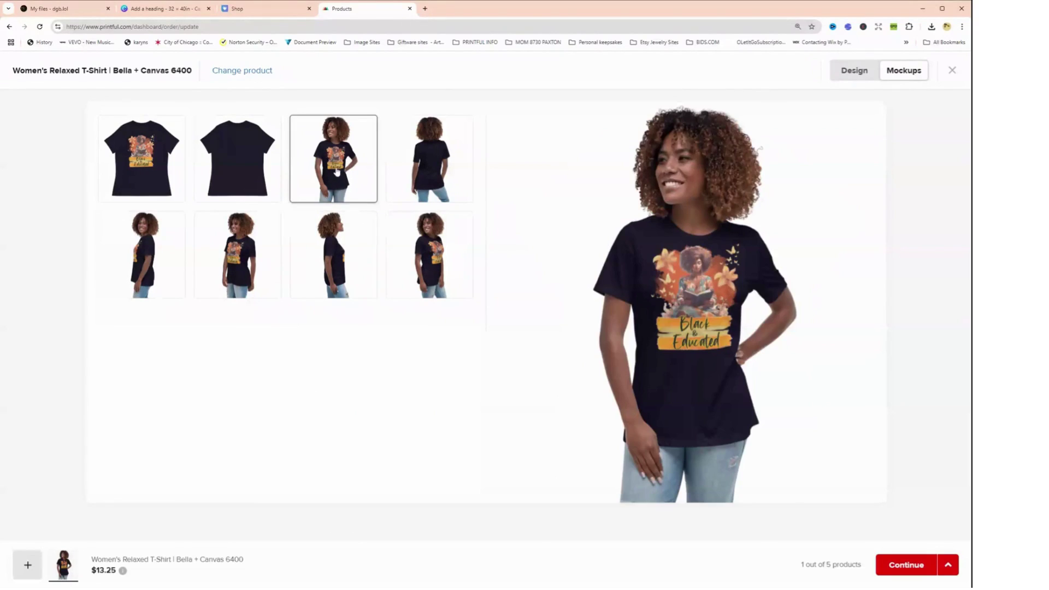
{"action": "left_click", "coordinate": [431, 266]}
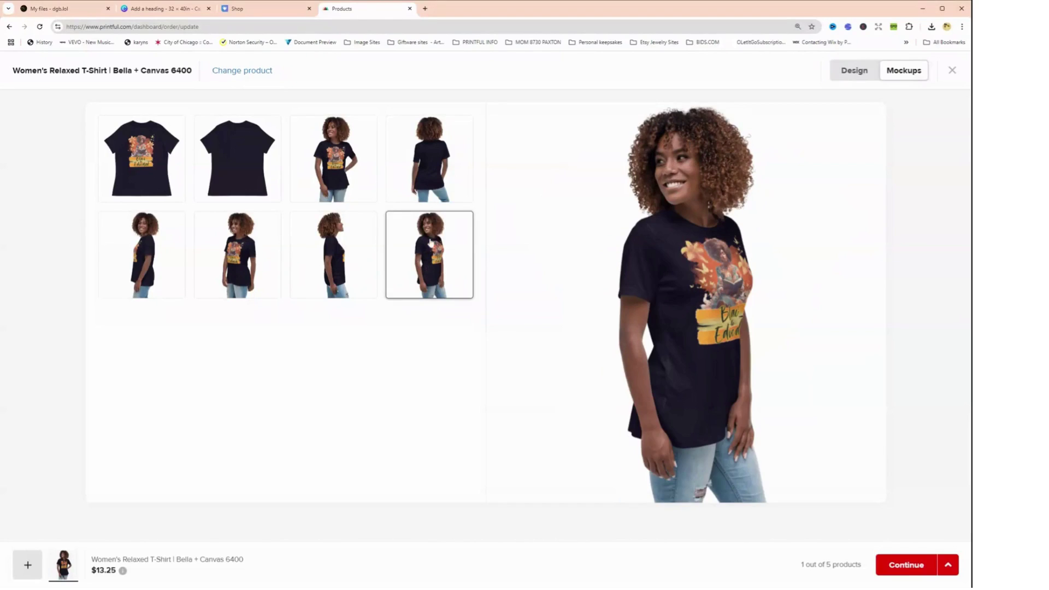
{"action": "left_click", "coordinate": [419, 191]}
{"action": "left_click", "coordinate": [231, 279]}
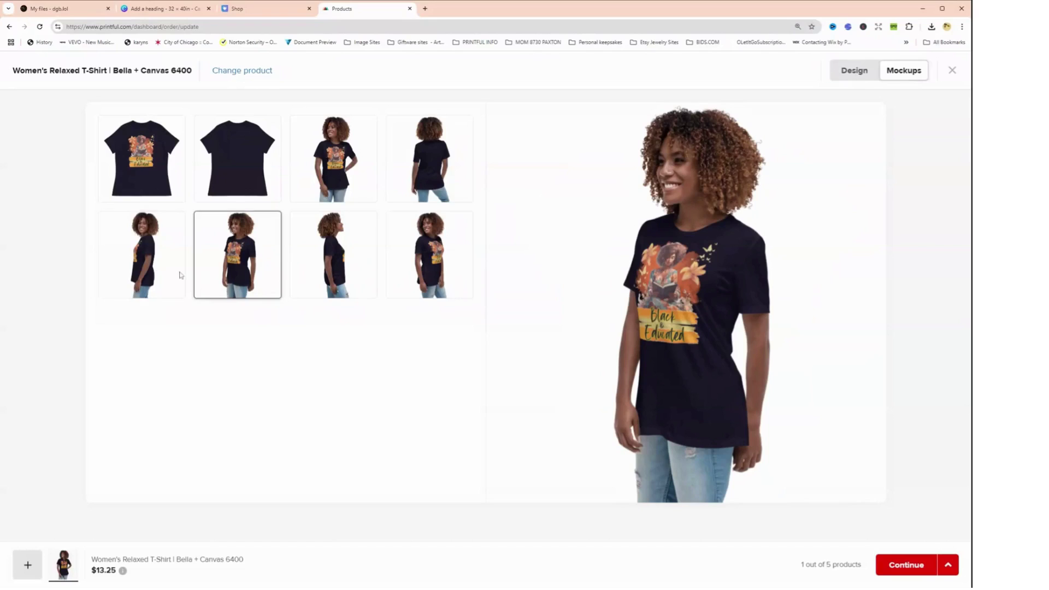
{"action": "left_click", "coordinate": [147, 270]}
{"action": "left_click", "coordinate": [419, 276]}
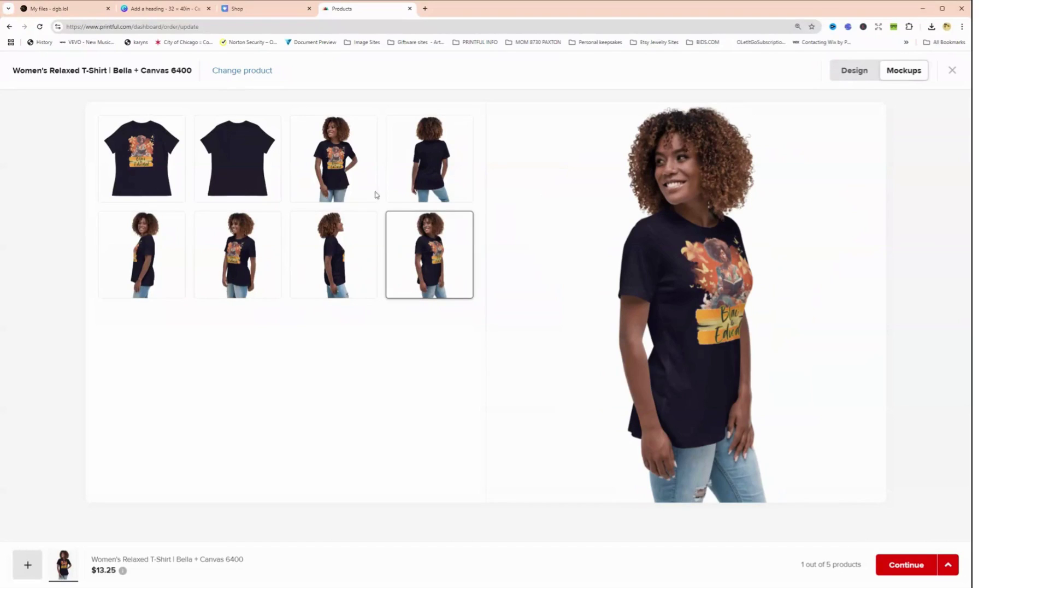
{"action": "left_click", "coordinate": [348, 163]}
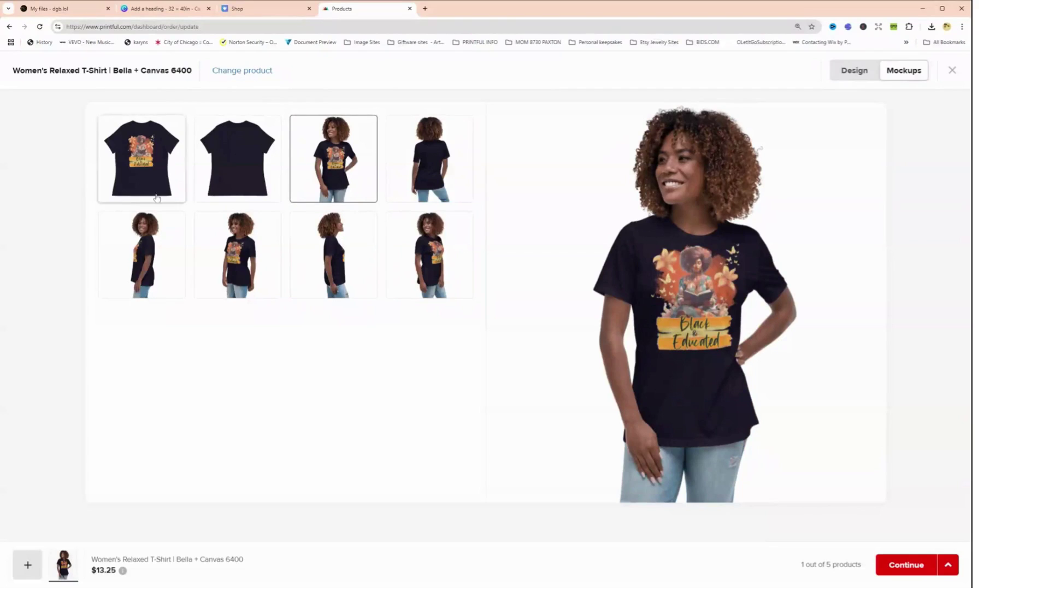
{"action": "left_click", "coordinate": [236, 282]}
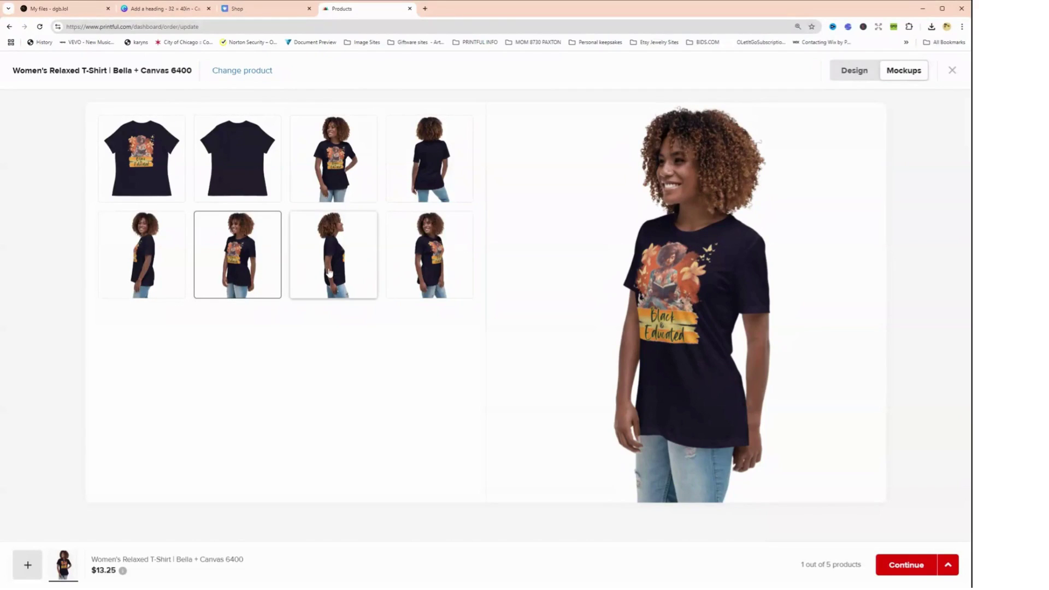
{"action": "left_click", "coordinate": [329, 271]}
{"action": "left_click", "coordinate": [432, 268]}
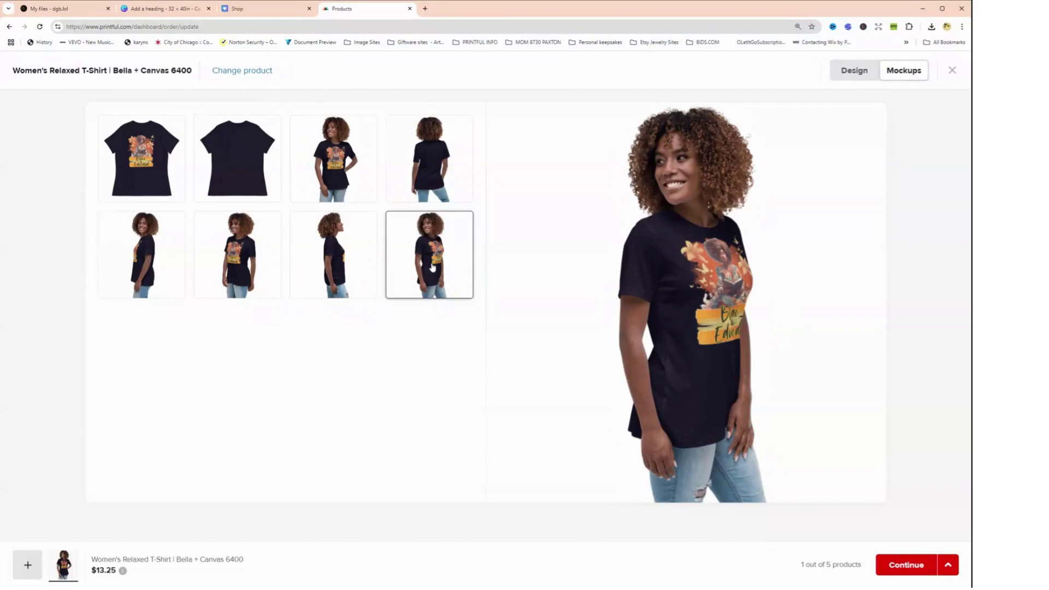
Preview the flat front and back shirt mockups, finishing on the flat front
{"action": "left_click", "coordinate": [139, 159]}
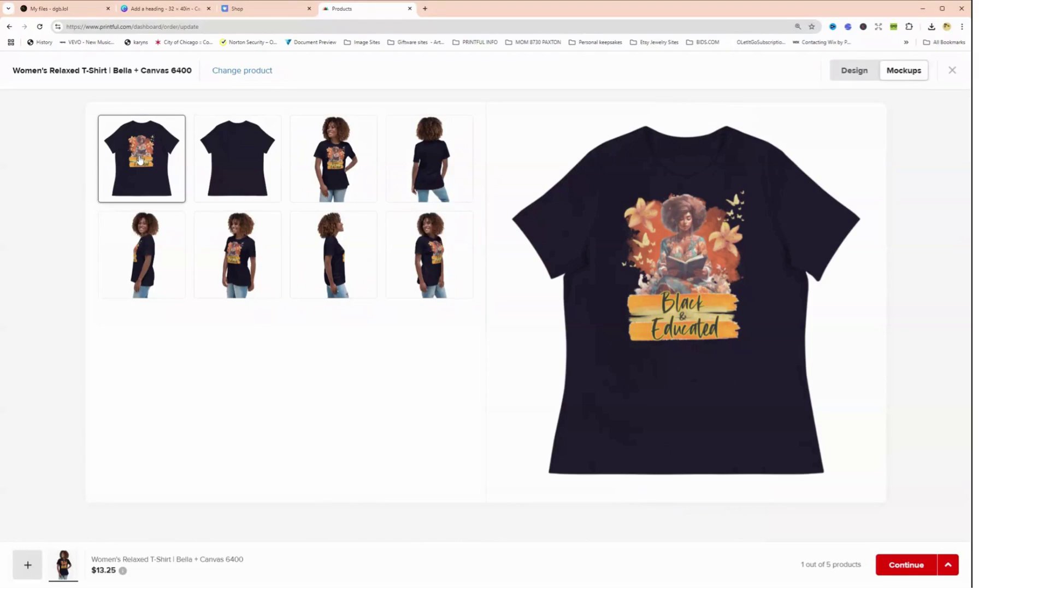
{"action": "left_click", "coordinate": [243, 164]}
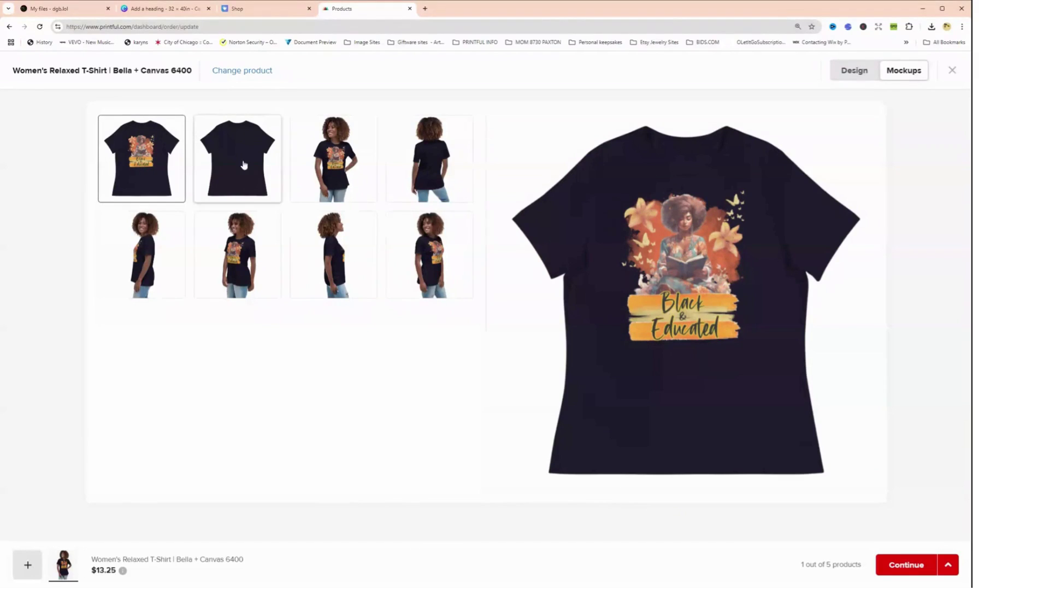
{"action": "left_click", "coordinate": [143, 166]}
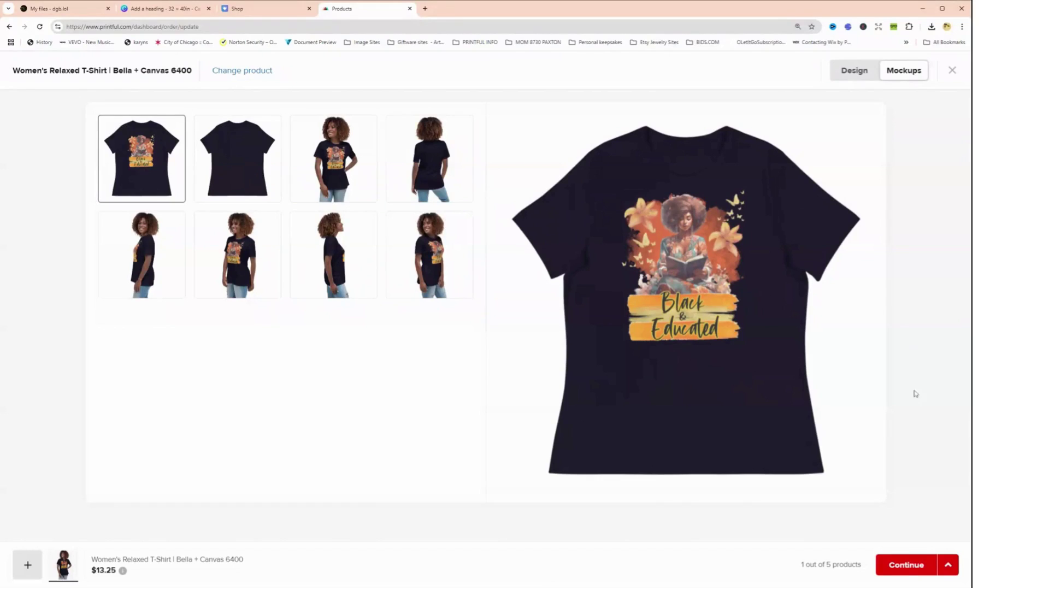